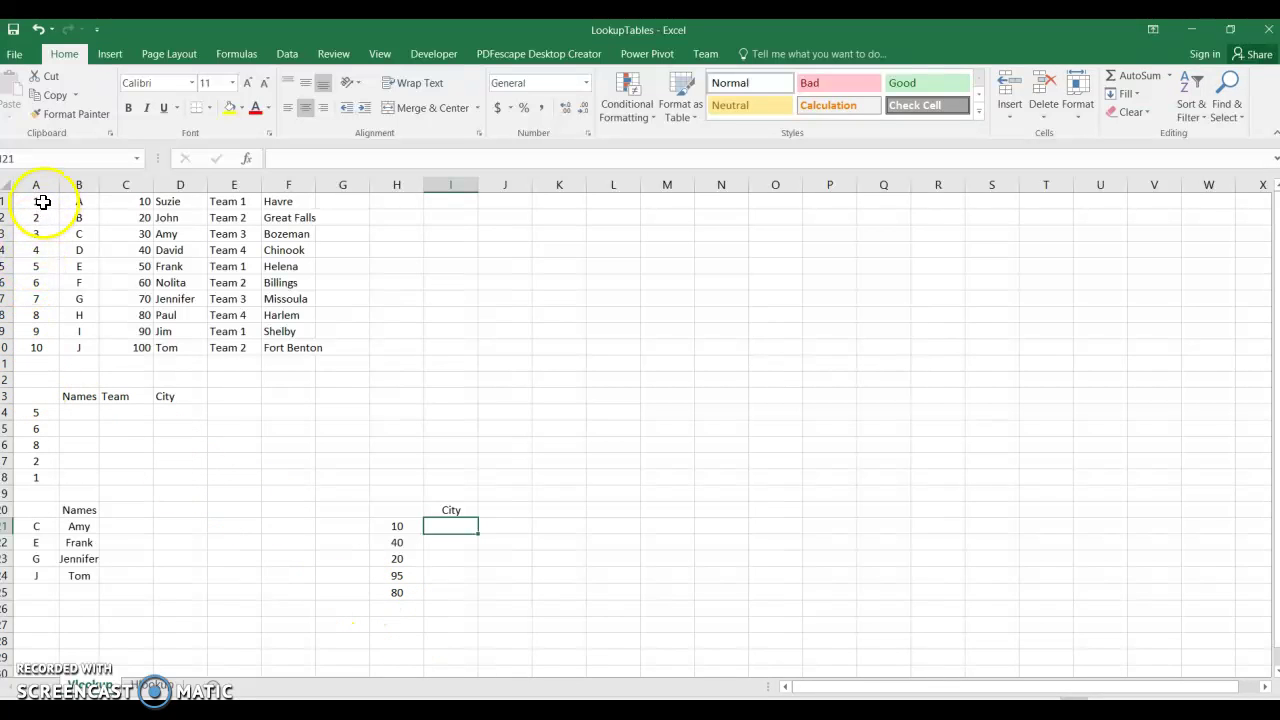
{"action": "left_click", "coordinate": [48, 332]}
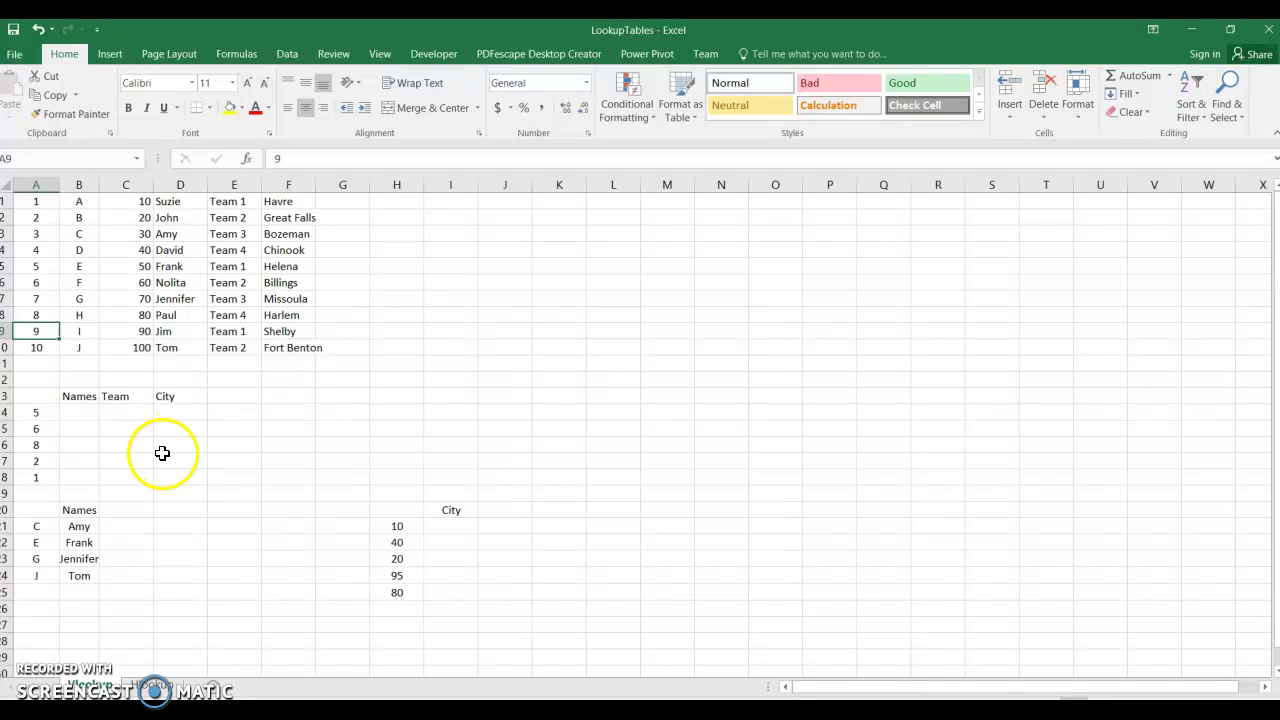
Begin a VLOOKUP formula in B14 with A14 as the lookup value and A1:F10 as the table range
{"action": "left_click", "coordinate": [77, 416]}
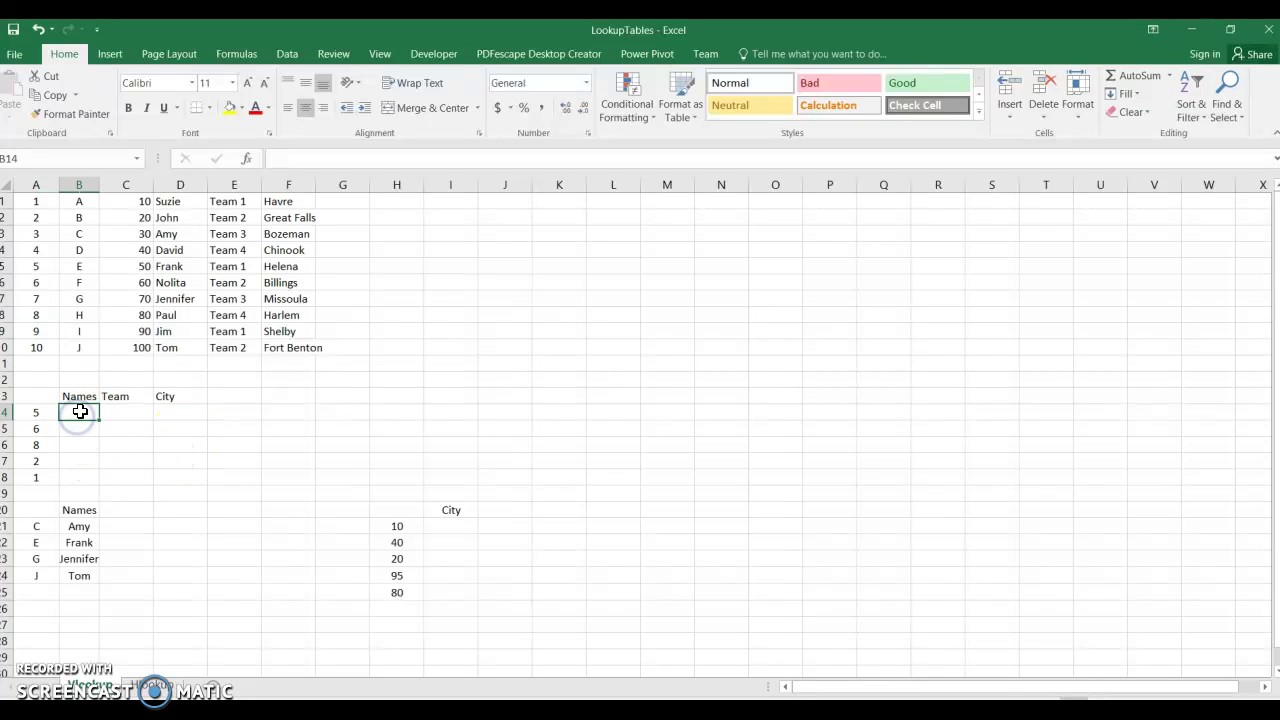
{"action": "type", "text": "=vloo"}
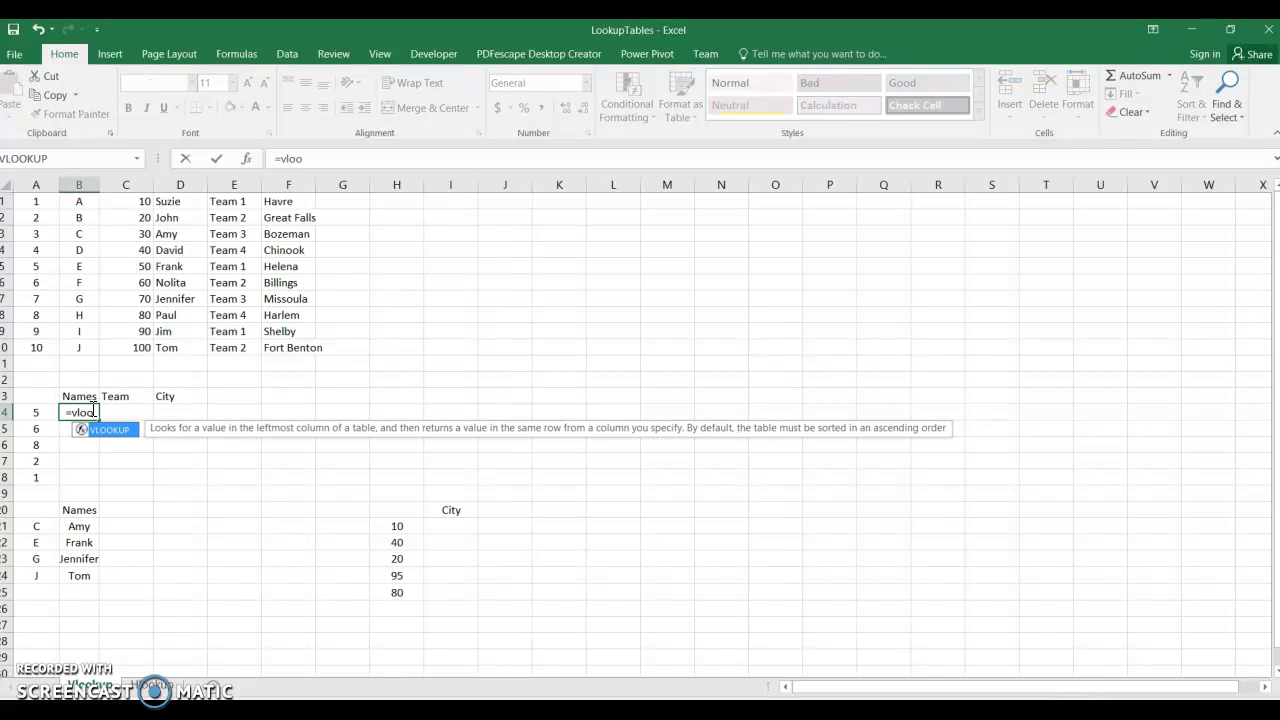
{"action": "key", "text": "BackSpace"}
{"action": "type", "text": "okup("}
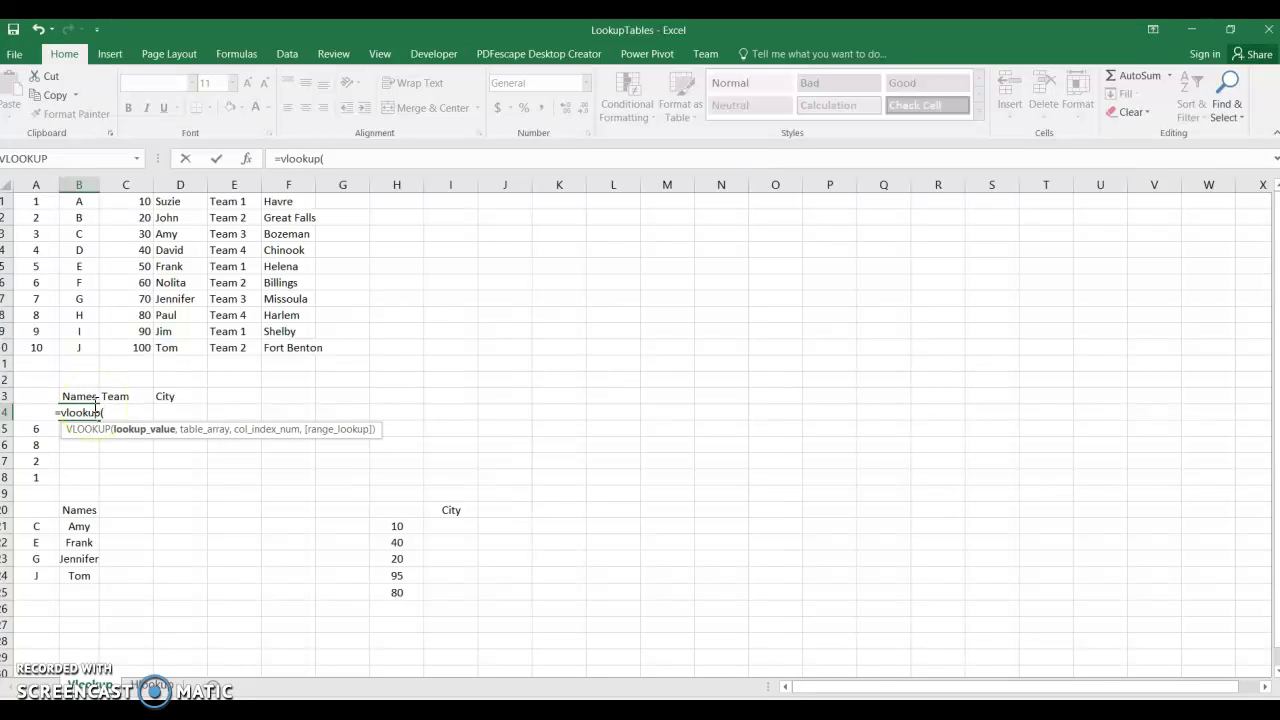
{"action": "type", "text": "a"}
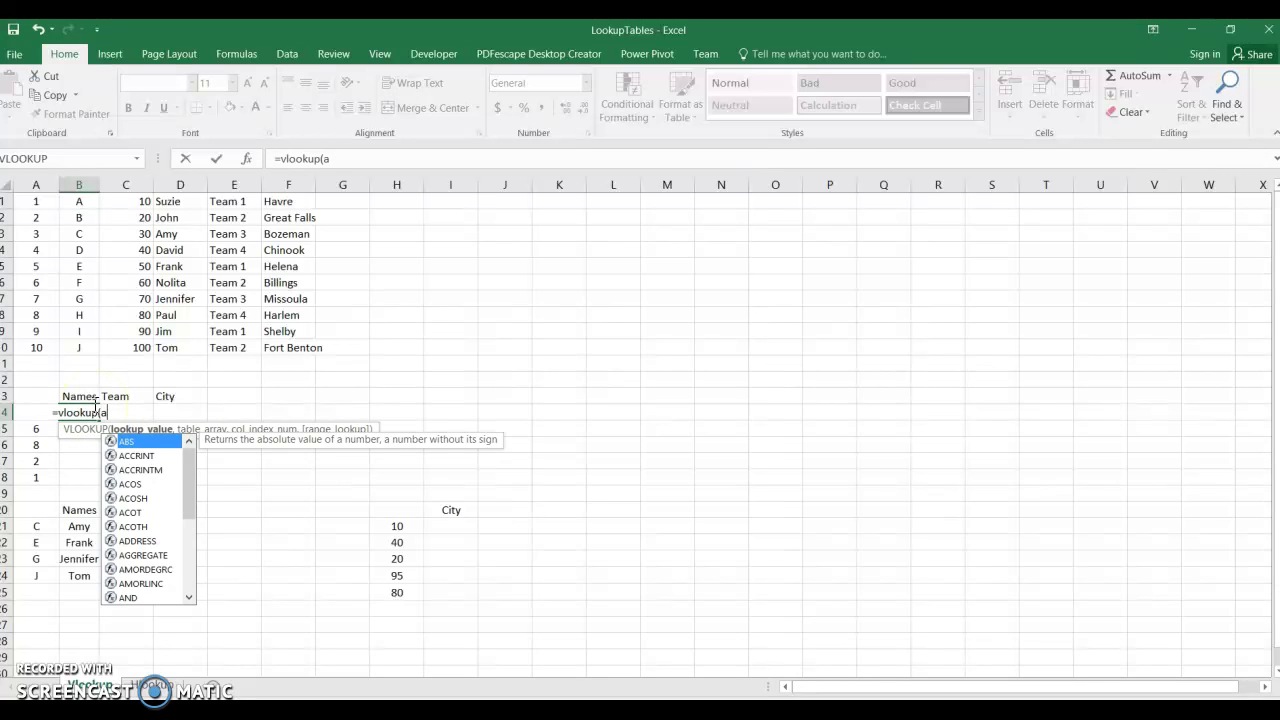
{"action": "type", "text": "14,"}
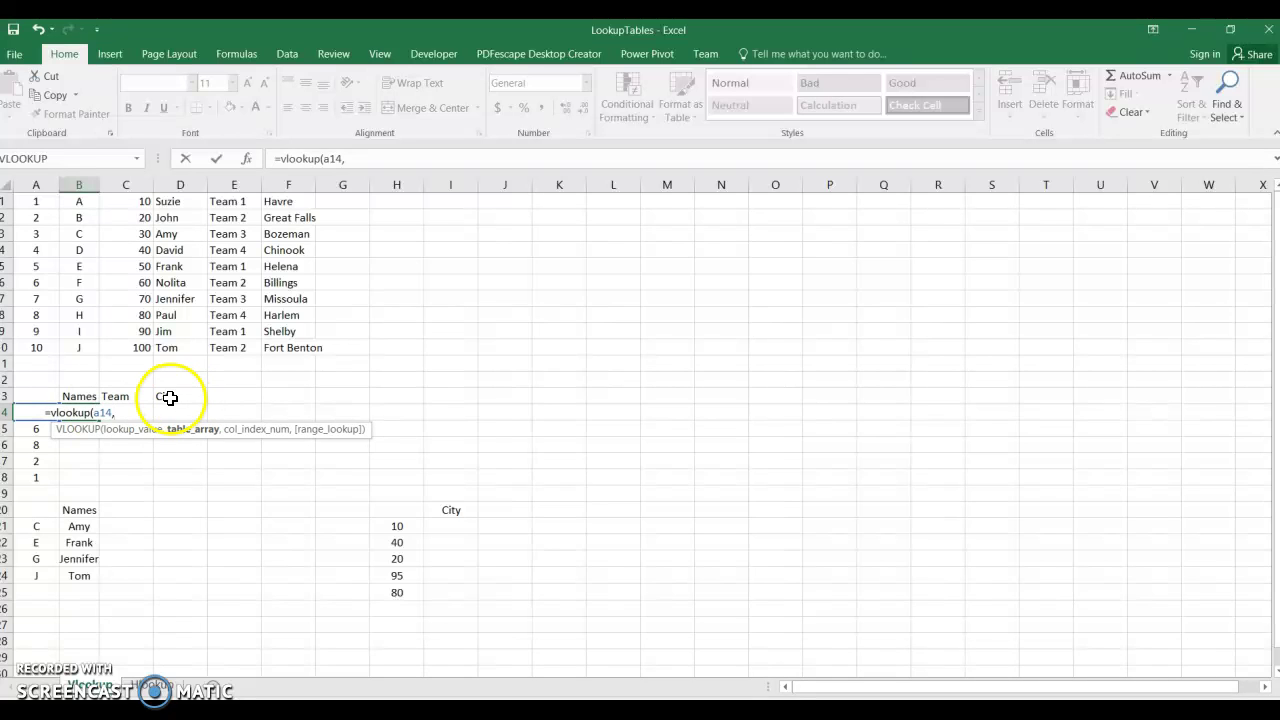
{"action": "left_click", "coordinate": [31, 202]}
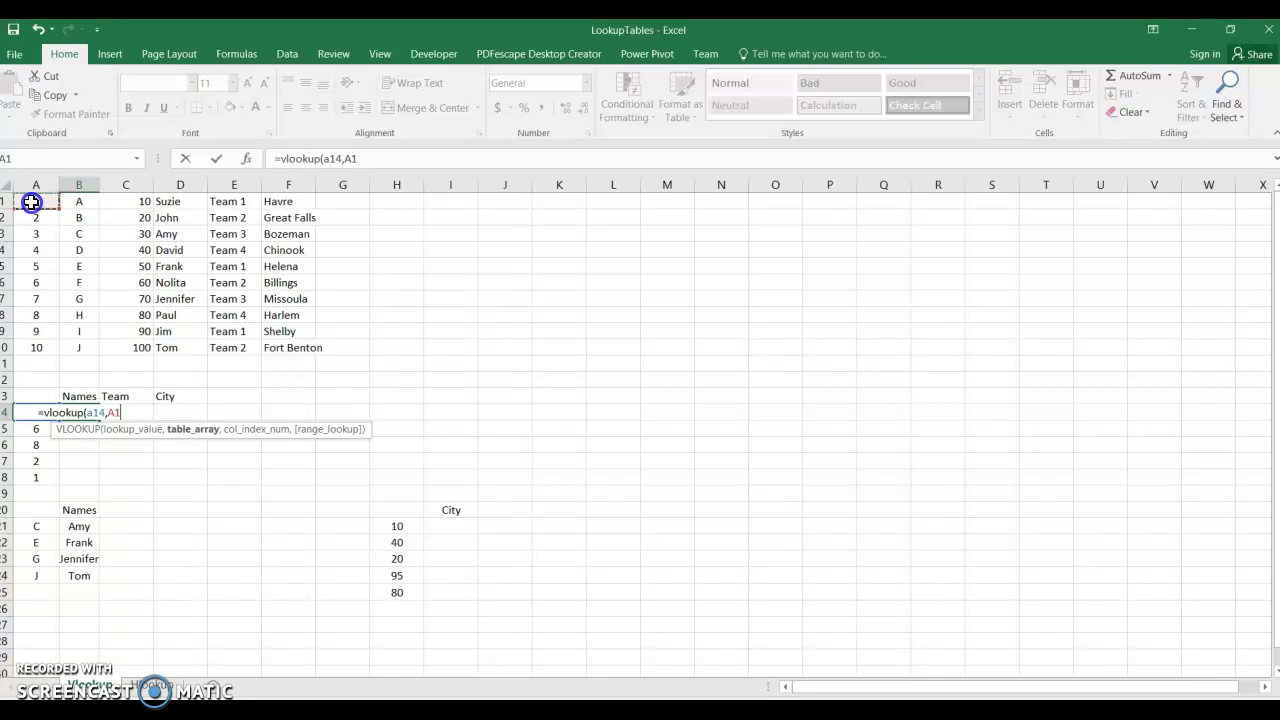
{"action": "left_click_drag", "start_coordinate": [31, 202], "coordinate": [306, 345]}
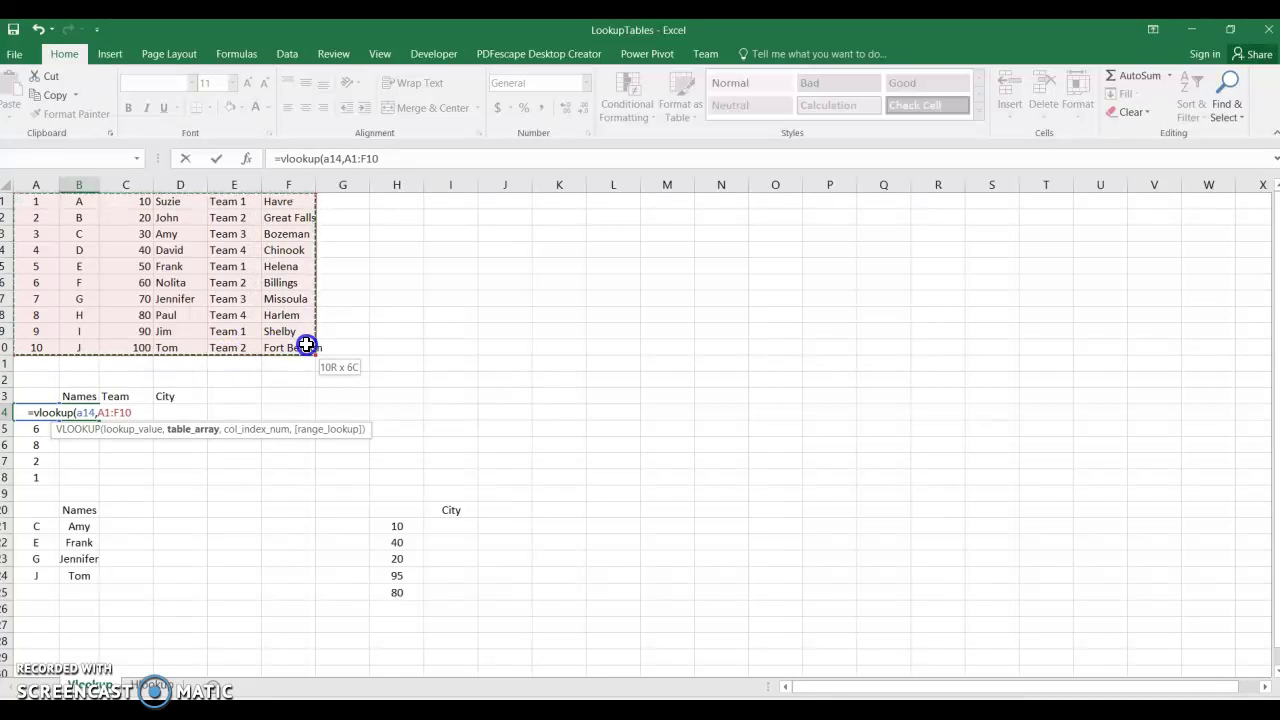
{"action": "left_click_drag", "start_coordinate": [306, 344], "coordinate": [306, 344]}
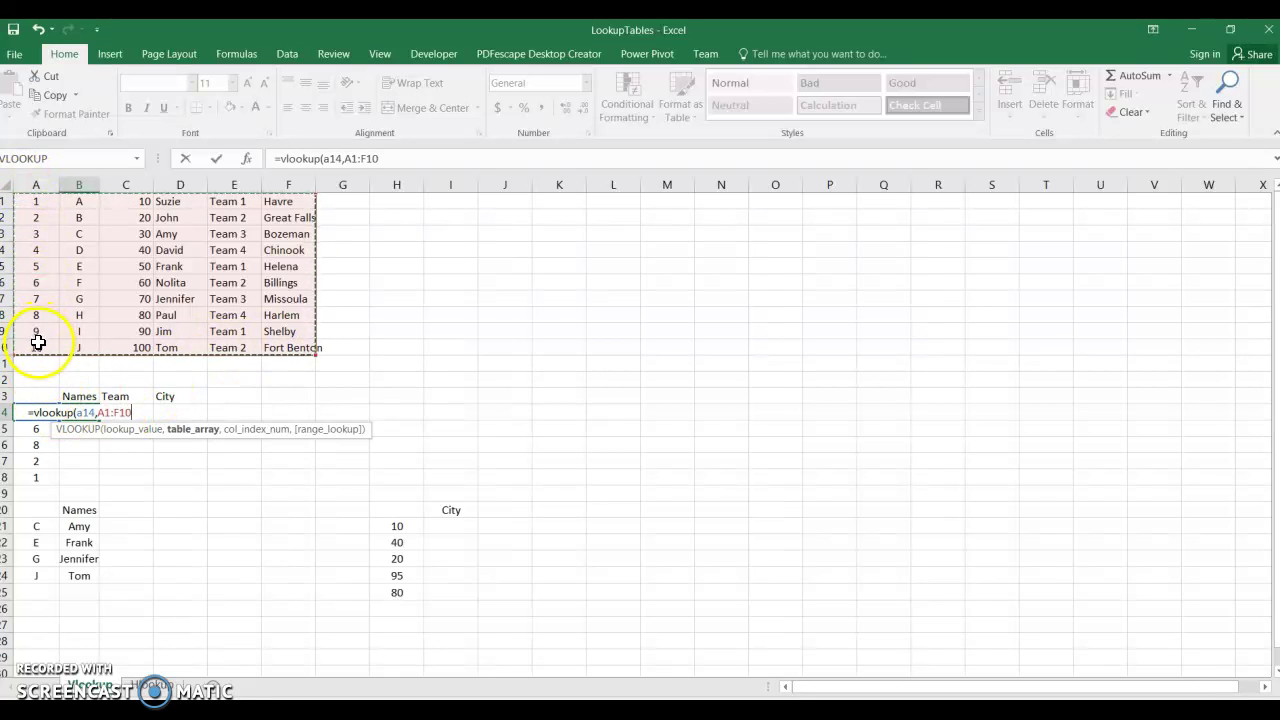
Complete the B14 lookup with the absolute range $A$1:$F$10 and column index 4, and fill it down to B18
{"action": "left_click", "coordinate": [343, 158]}
{"action": "key", "text": "F4"}
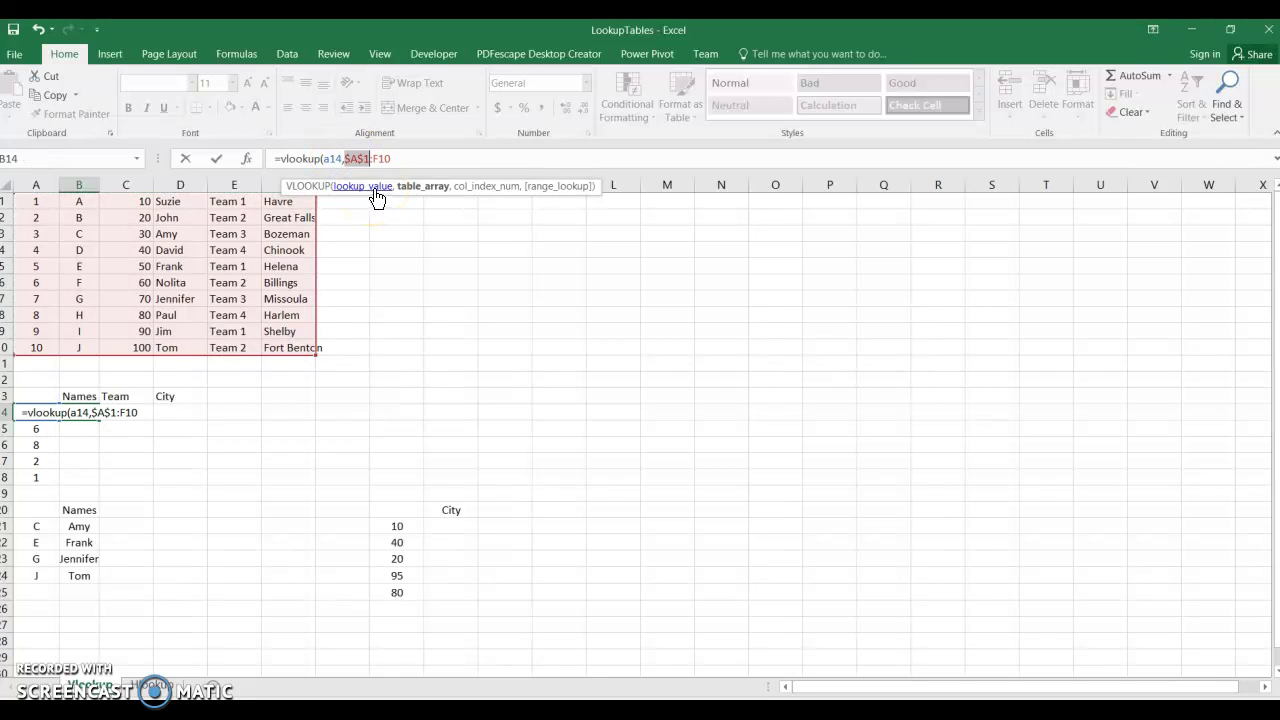
{"action": "left_click", "coordinate": [376, 158]}
{"action": "key", "text": "F4"}
{"action": "type", "text": ","}
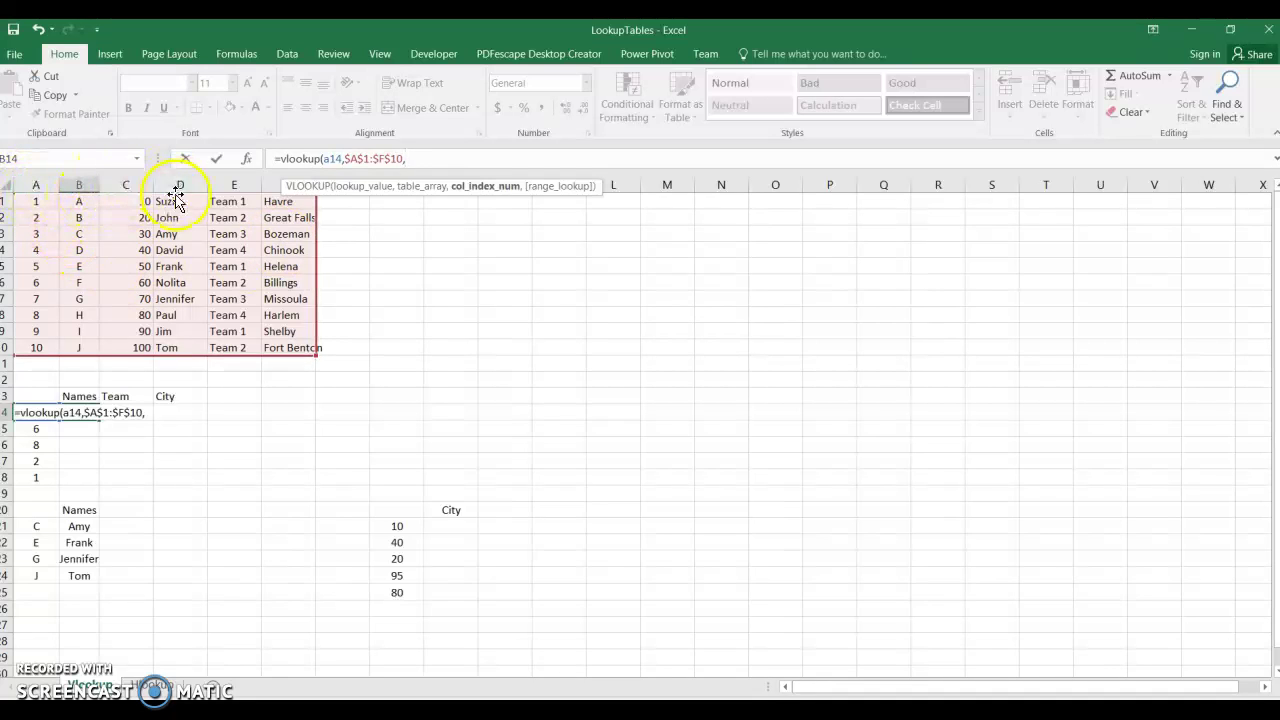
{"action": "type", "text": "4"}
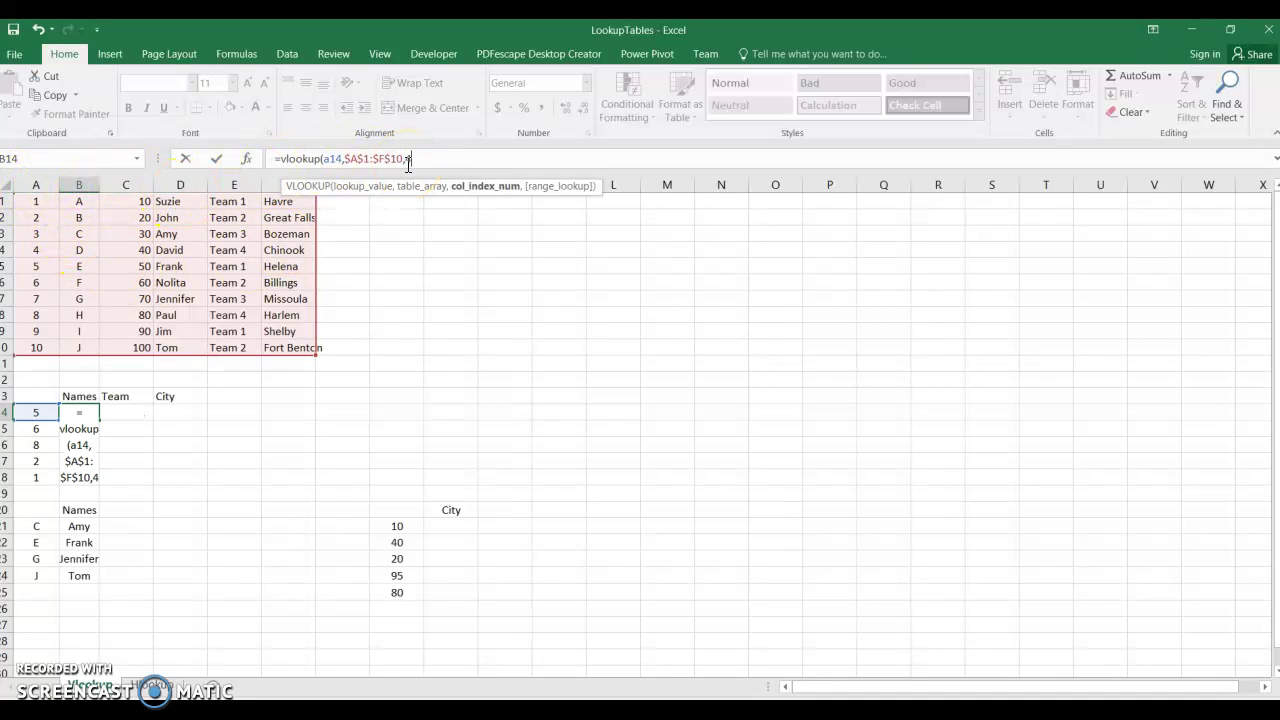
{"action": "key", "text": "Return"}
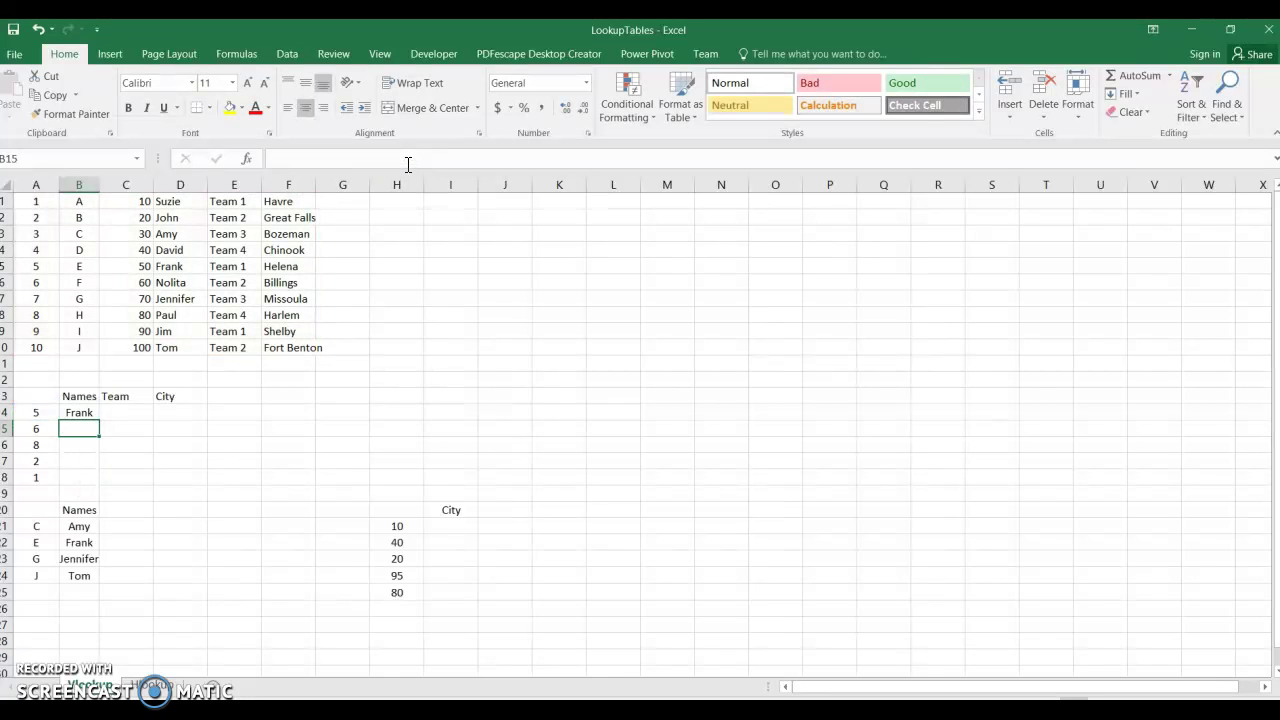
{"action": "left_click", "coordinate": [90, 414]}
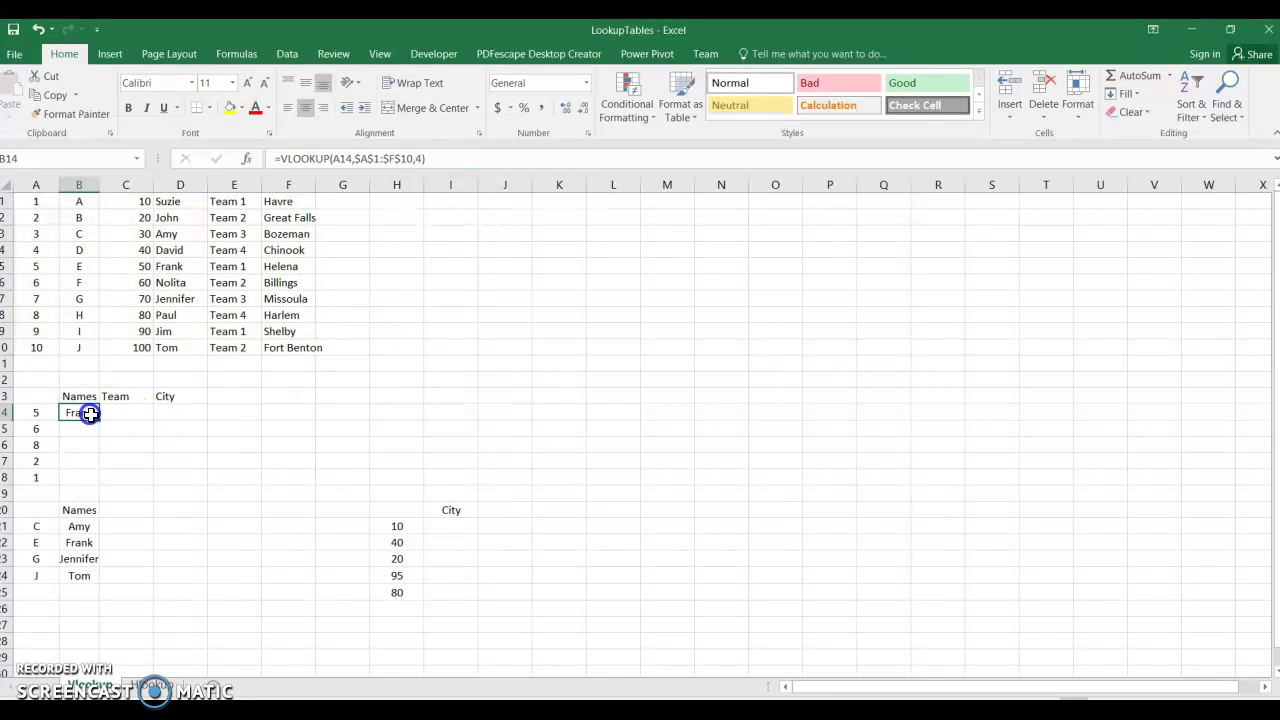
{"action": "left_click_drag", "start_coordinate": [100, 421], "coordinate": [94, 480]}
Enter =VLOOKUP(A14,$A$1:$F$10,5) in C14 under Team and fill it down to C18
{"action": "left_click", "coordinate": [134, 415]}
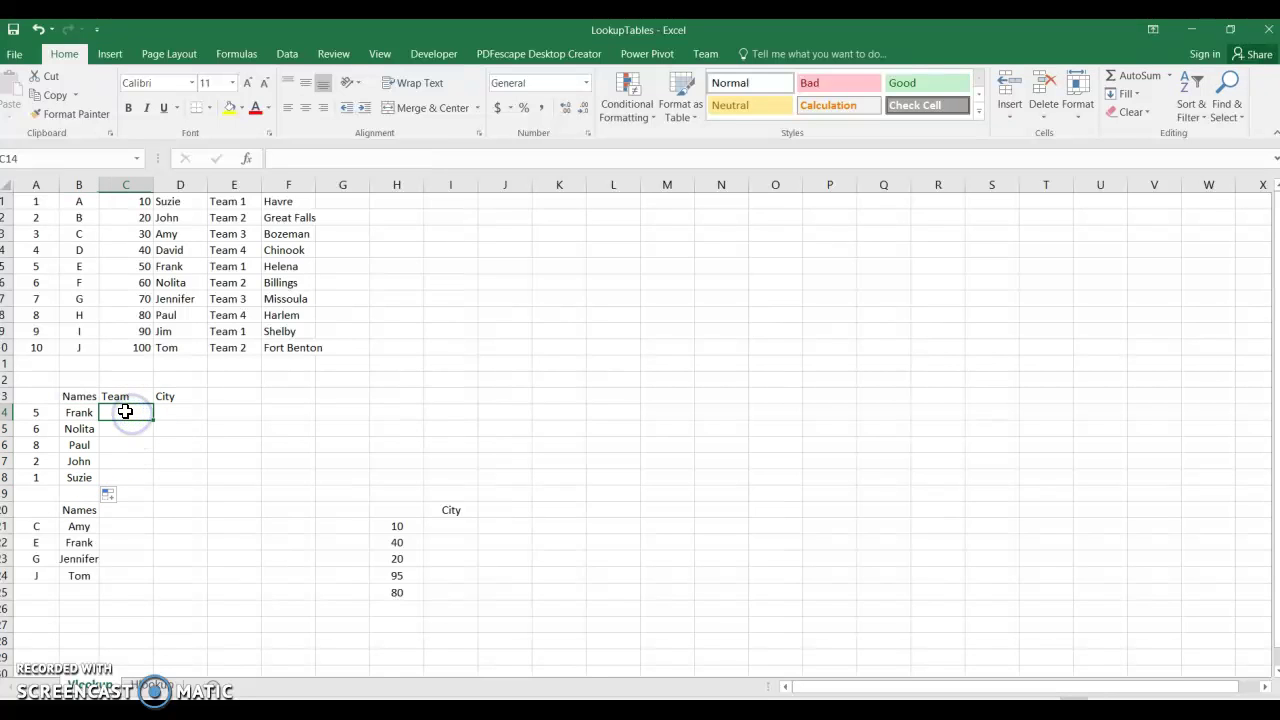
{"action": "type", "text": "=vlookup("}
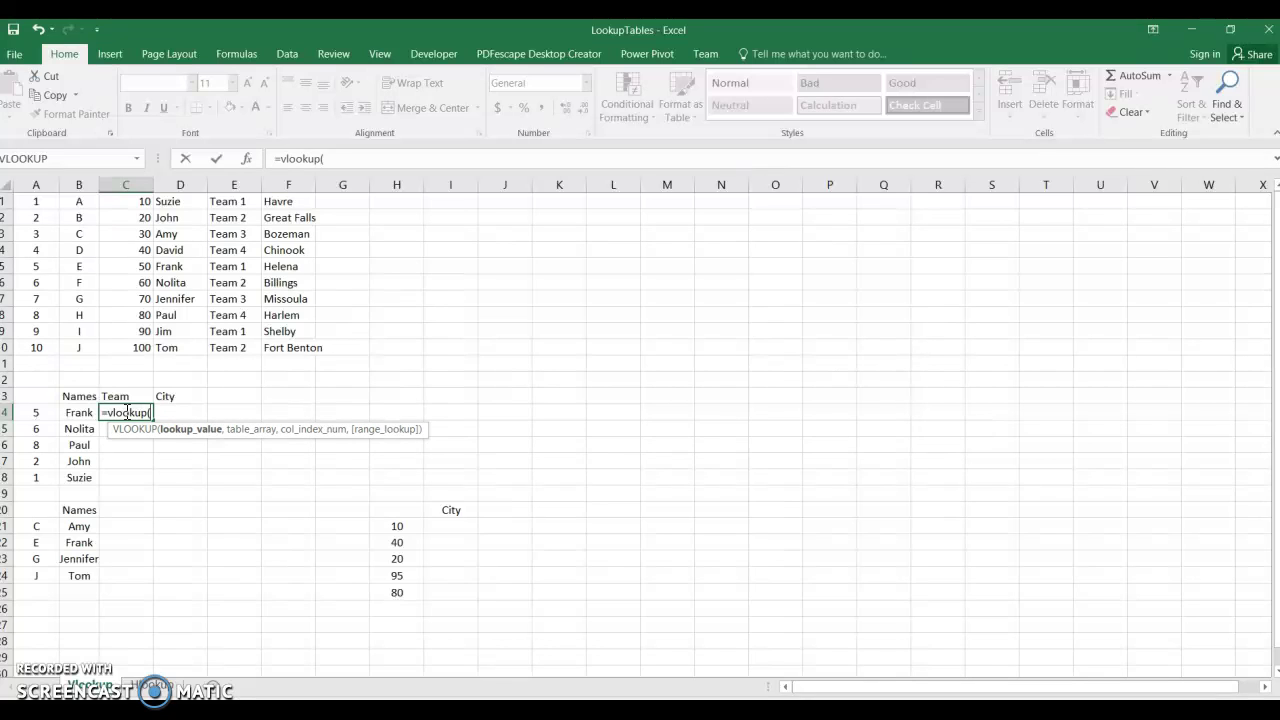
{"action": "type", "text": "a14,"}
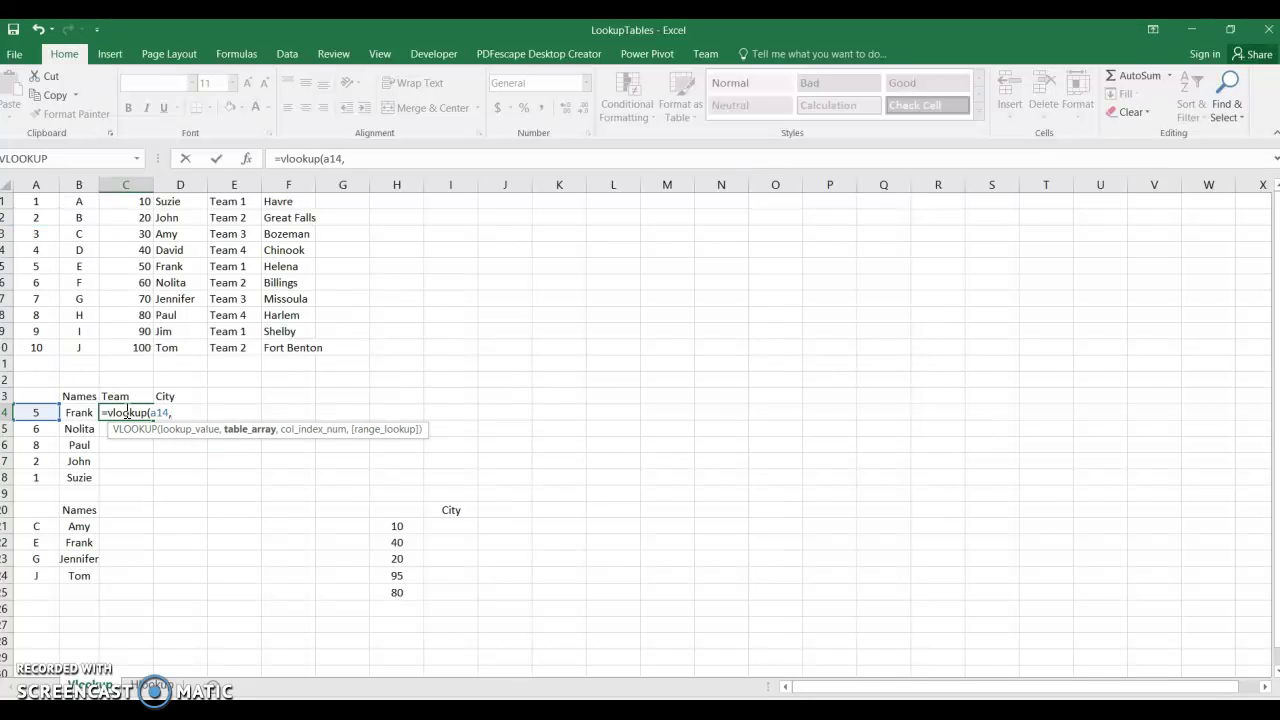
{"action": "left_click_drag", "start_coordinate": [30, 201], "coordinate": [291, 349]}
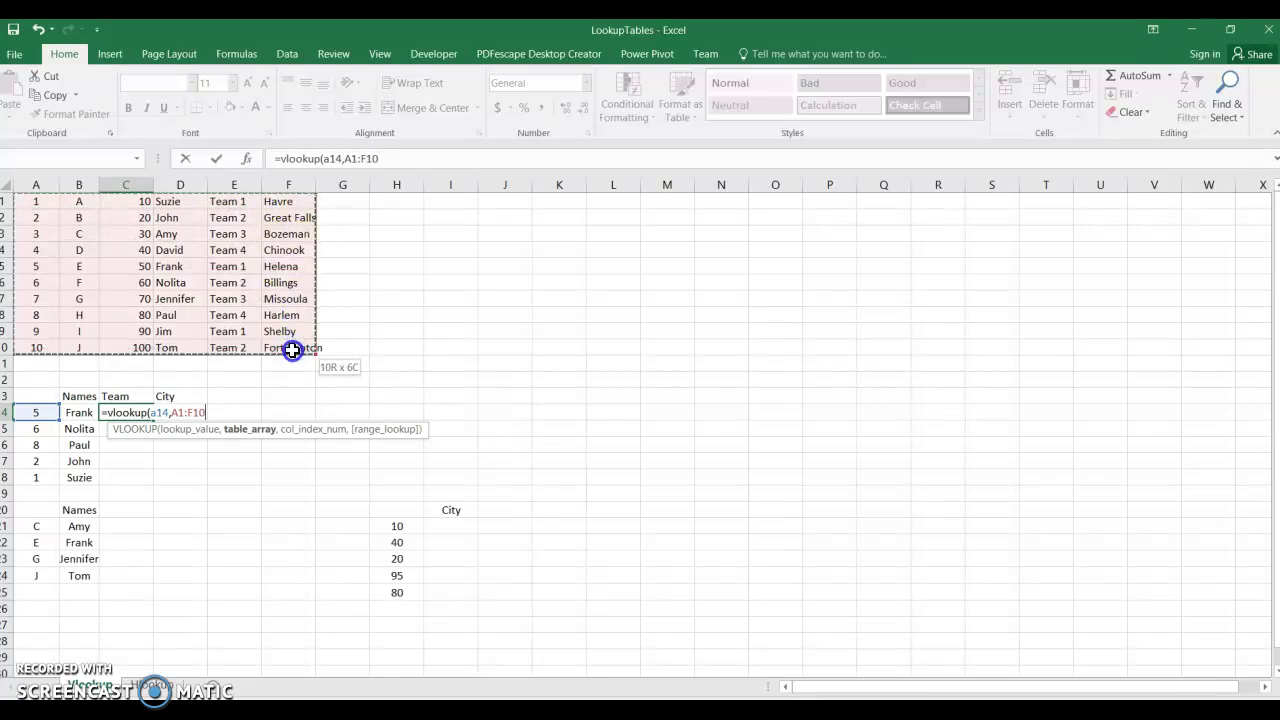
{"action": "left_click", "coordinate": [346, 159]}
{"action": "key", "text": "F4"}
{"action": "left_click", "coordinate": [380, 159]}
{"action": "key", "text": "F4"}
{"action": "left_click", "coordinate": [421, 157]}
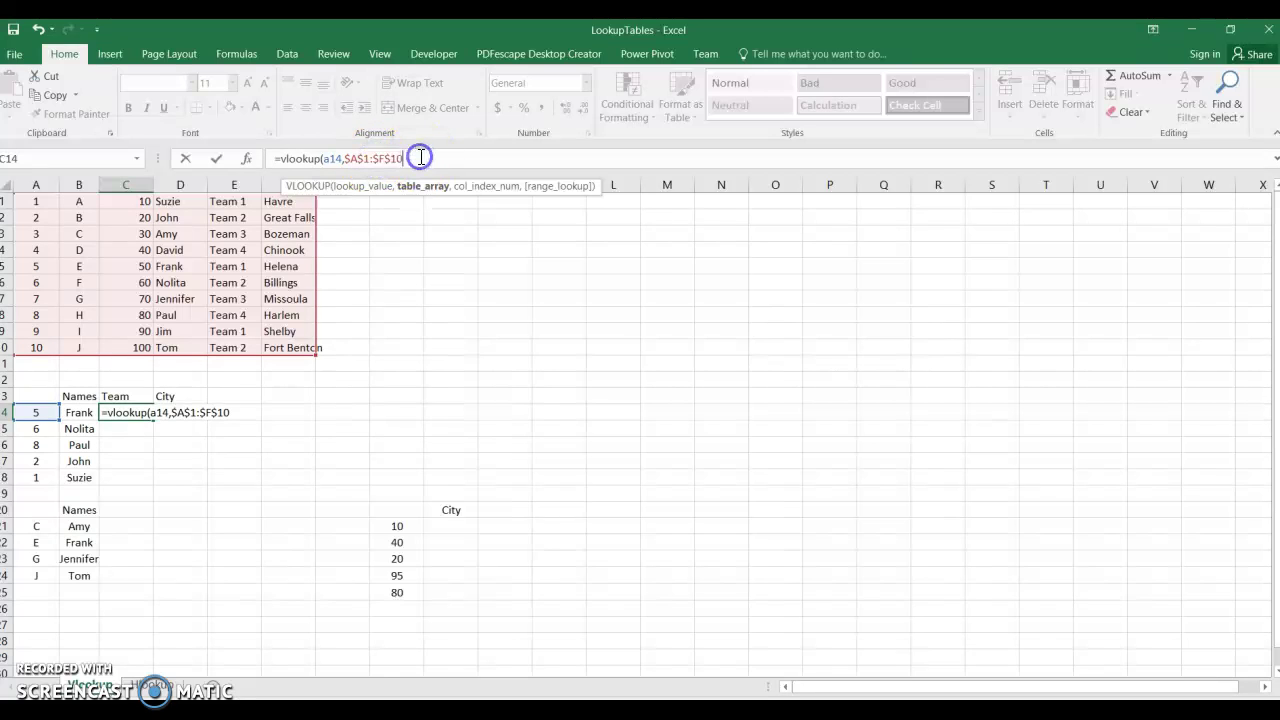
{"action": "type", "text": ",5"}
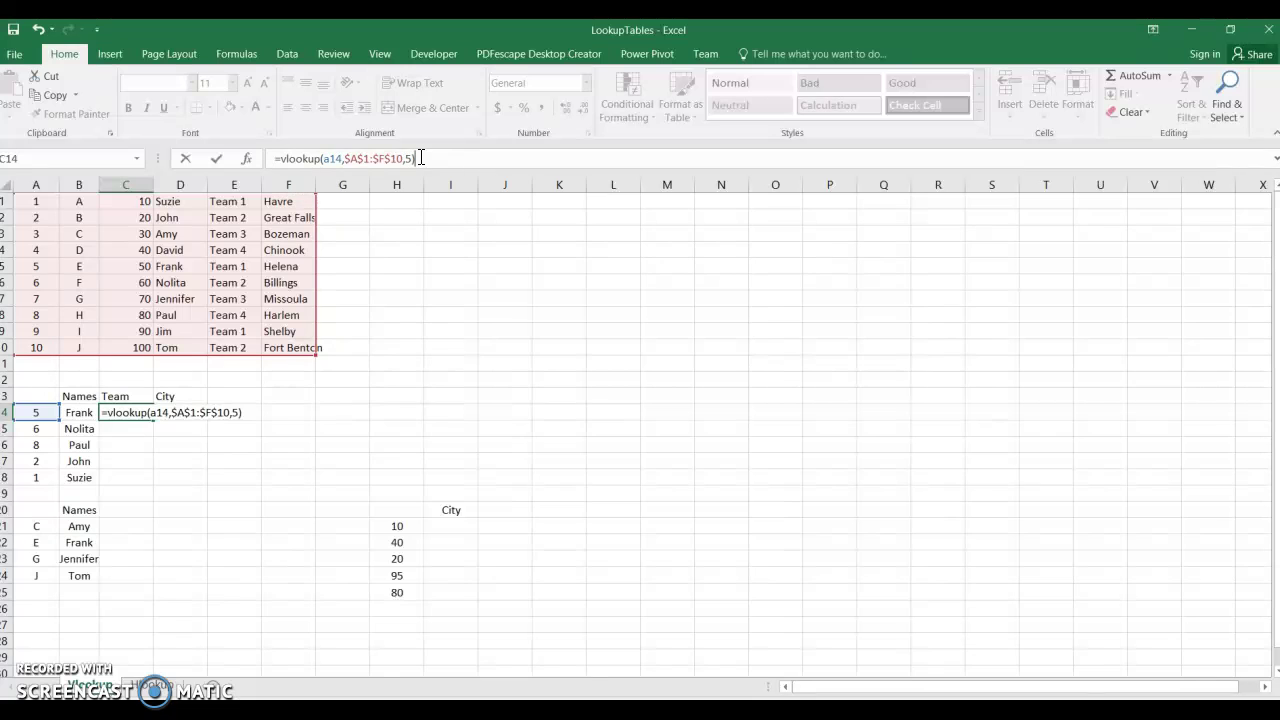
{"action": "key", "text": "Return"}
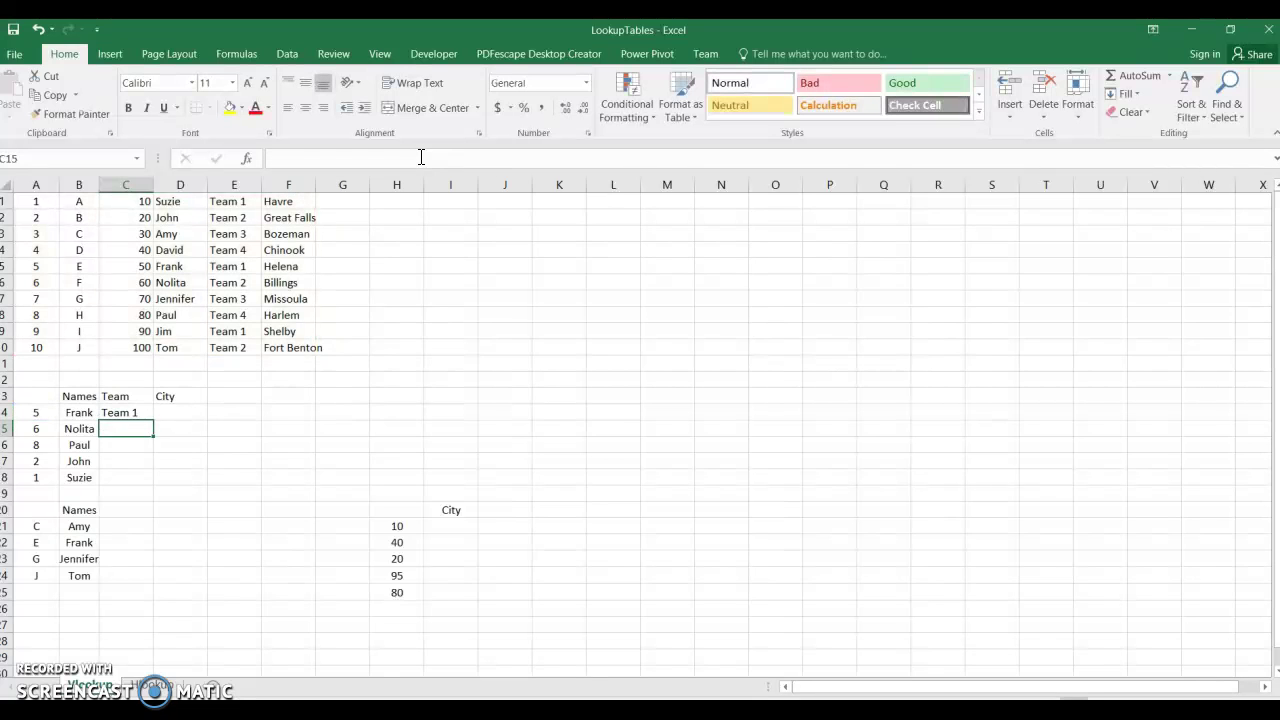
{"action": "left_click", "coordinate": [135, 413]}
{"action": "left_click_drag", "start_coordinate": [153, 421], "coordinate": [146, 484]}
Enter =VLOOKUP(A14,$A$1:$F$10,6) in D14 under City and fill it down to D18
{"action": "left_click", "coordinate": [179, 409]}
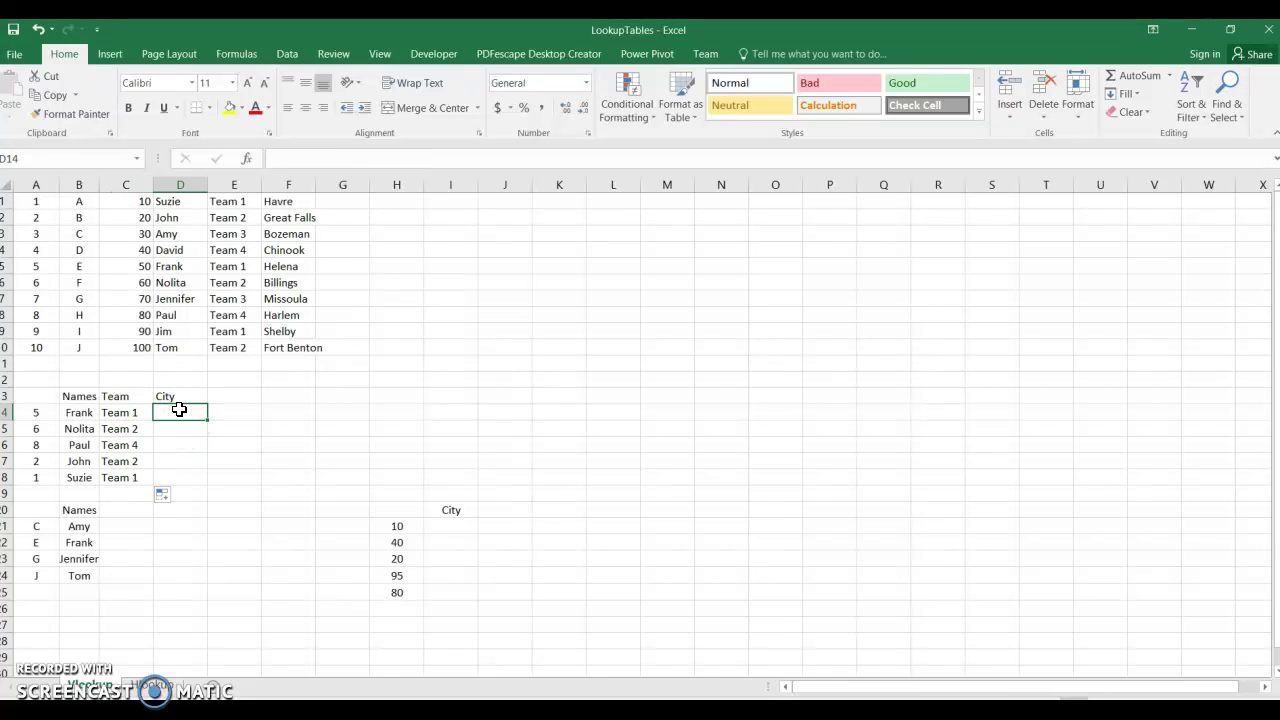
{"action": "type", "text": "=vlookup"}
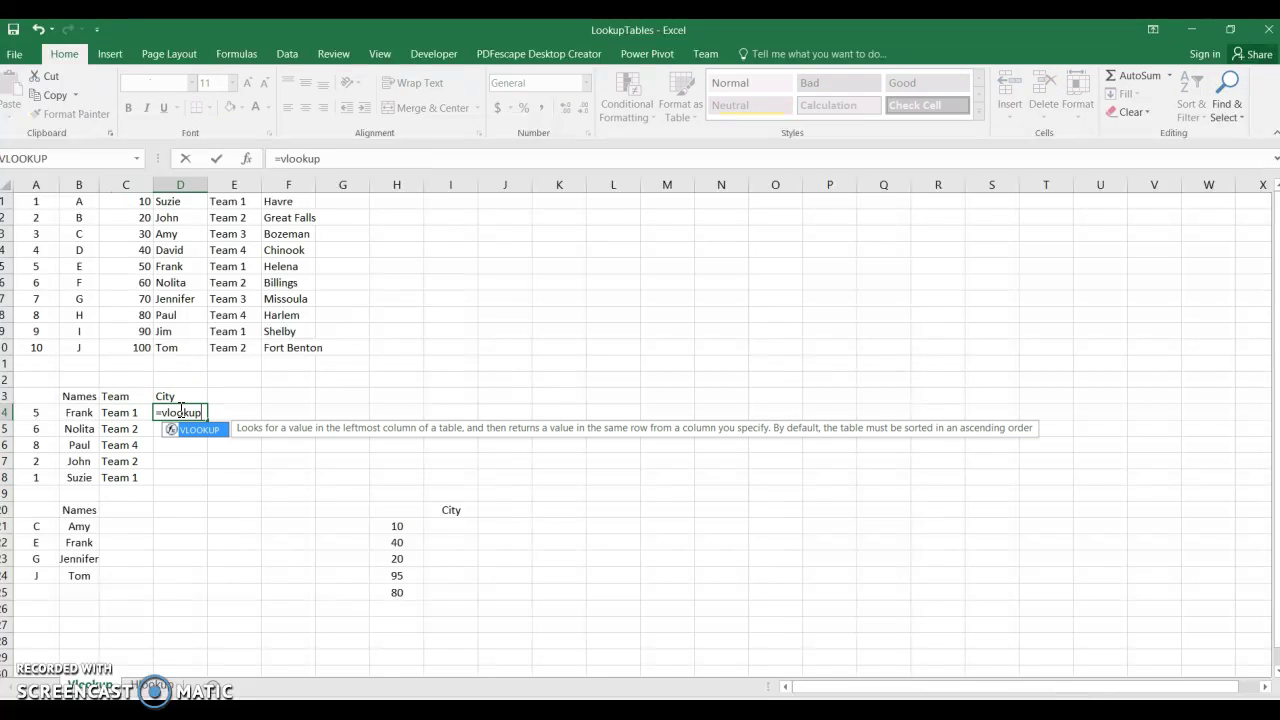
{"action": "type", "text": "("}
{"action": "left_click", "coordinate": [29, 413]}
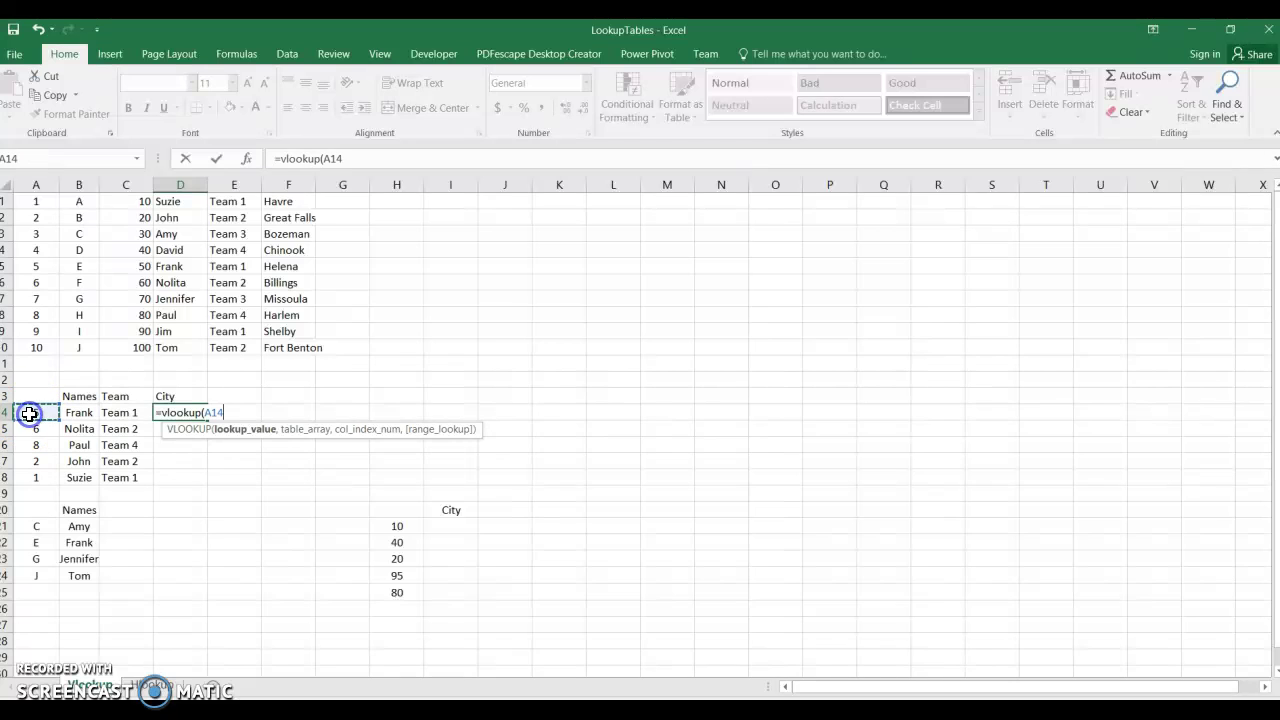
{"action": "type", "text": ","}
{"action": "left_click_drag", "start_coordinate": [33, 203], "coordinate": [277, 351]}
{"action": "key", "text": "F4"}
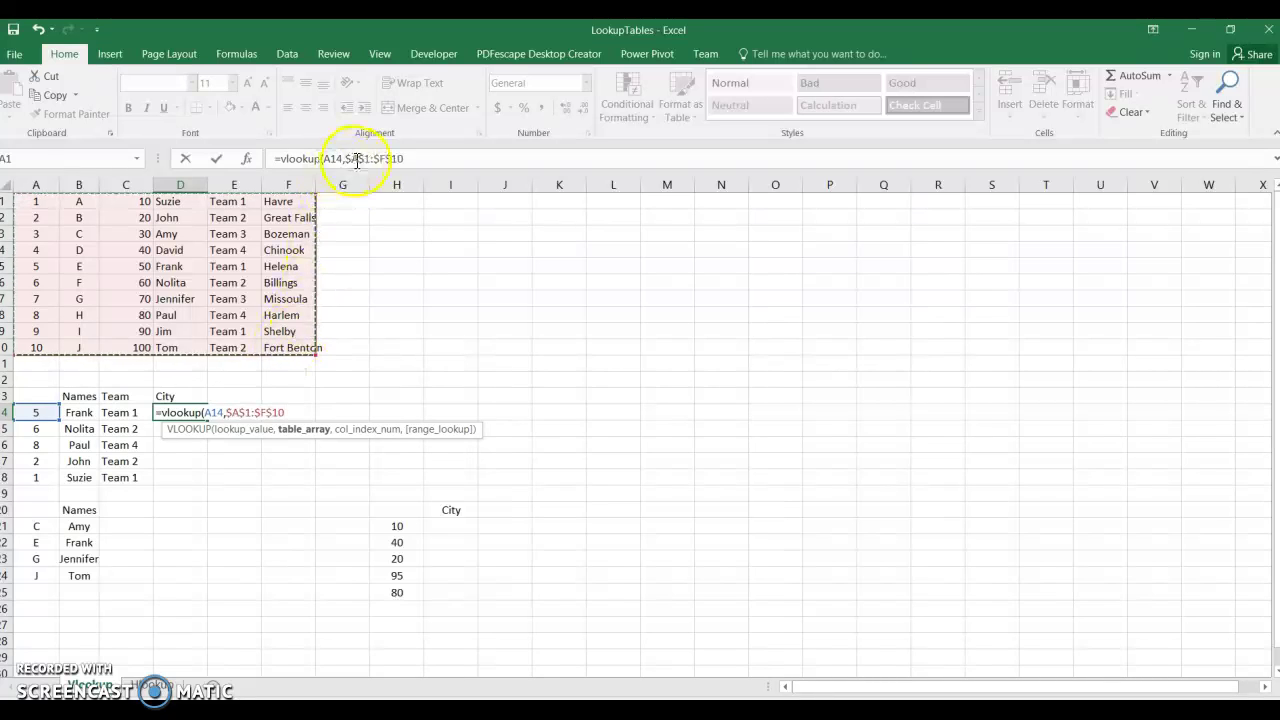
{"action": "left_click", "coordinate": [412, 157]}
{"action": "type", "text": ","}
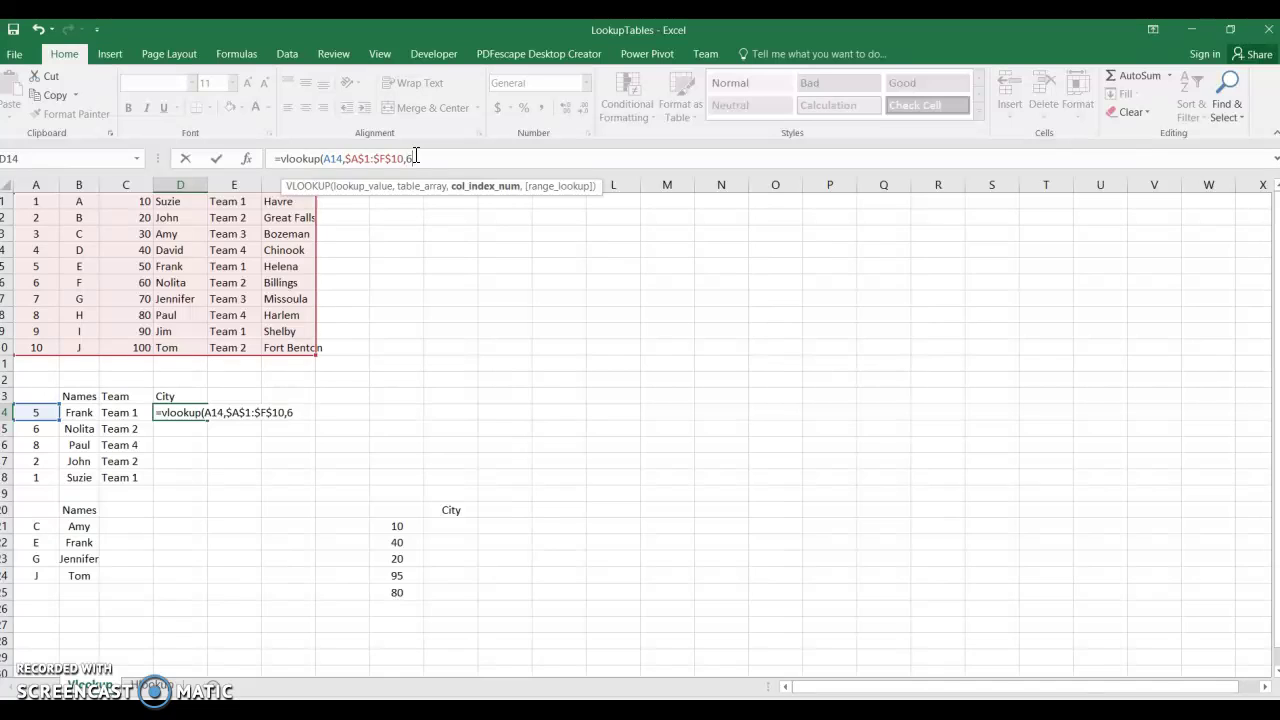
{"action": "type", "text": "6"}
{"action": "key", "text": "Return"}
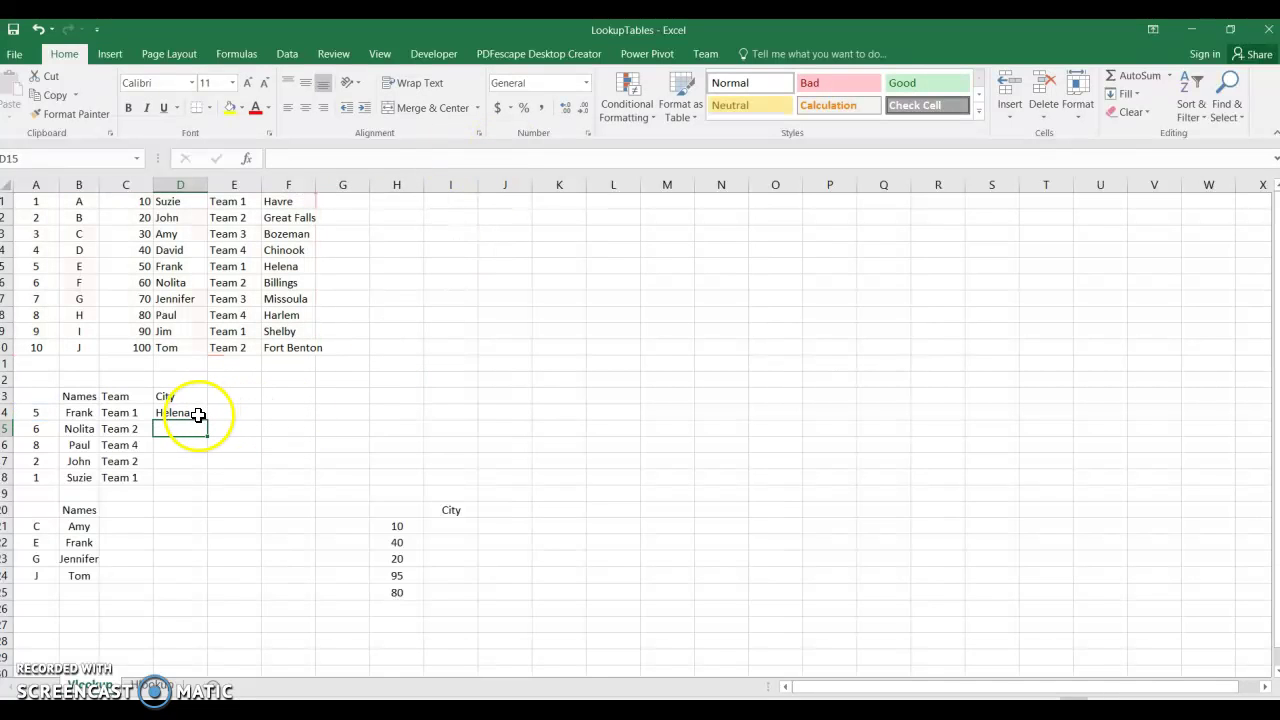
{"action": "left_click", "coordinate": [199, 414]}
{"action": "left_click_drag", "start_coordinate": [204, 429], "coordinate": [197, 485]}
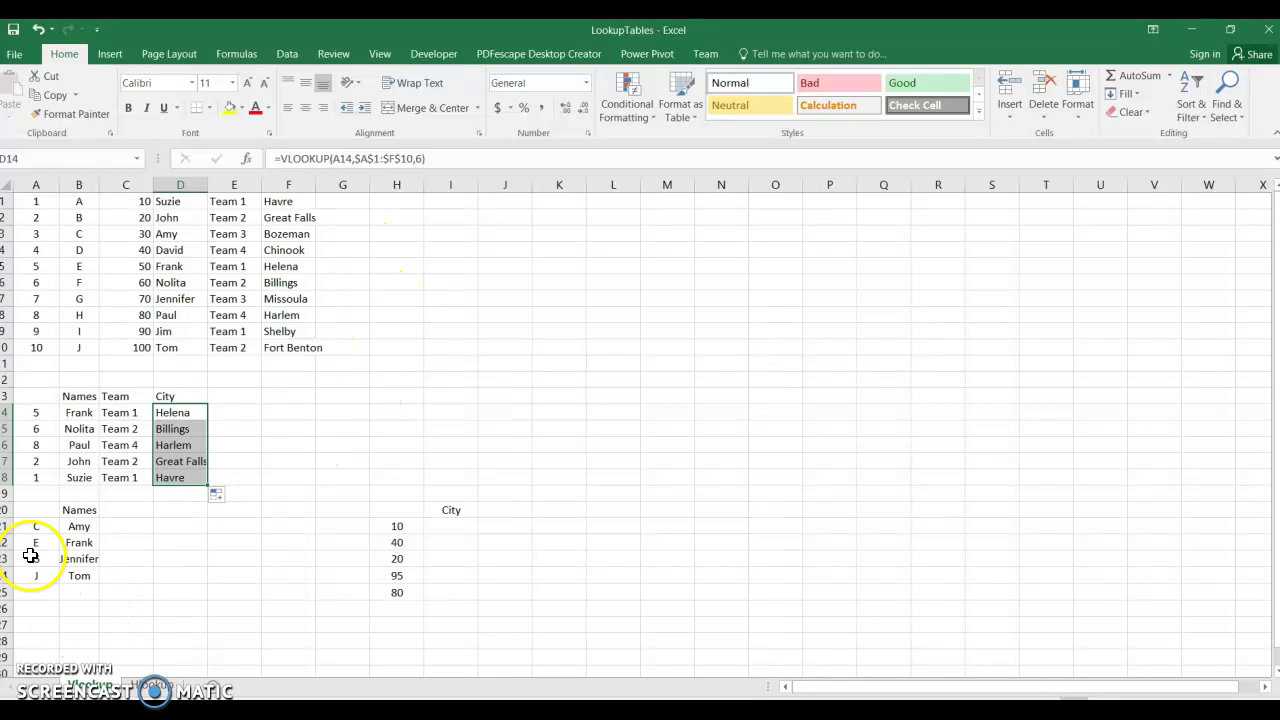
Clear the existing names from B21:B24 in the letter lookup list
{"action": "left_click_drag", "start_coordinate": [80, 526], "coordinate": [82, 576]}
{"action": "key", "text": "Delete"}
Enter =VLOOKUP(A21,$B$1:$D$10,3) in B21 to look up the name for the letter in A21
{"action": "left_click", "coordinate": [78, 525]}
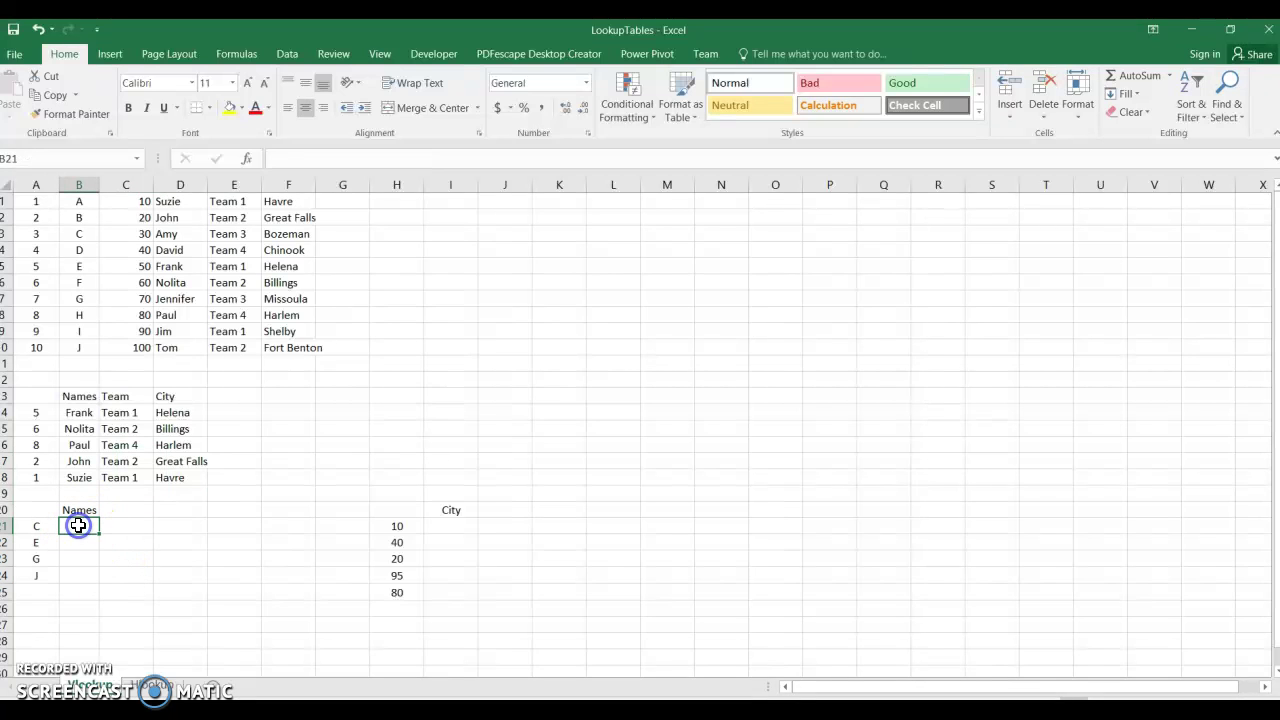
{"action": "type", "text": "=vlook"}
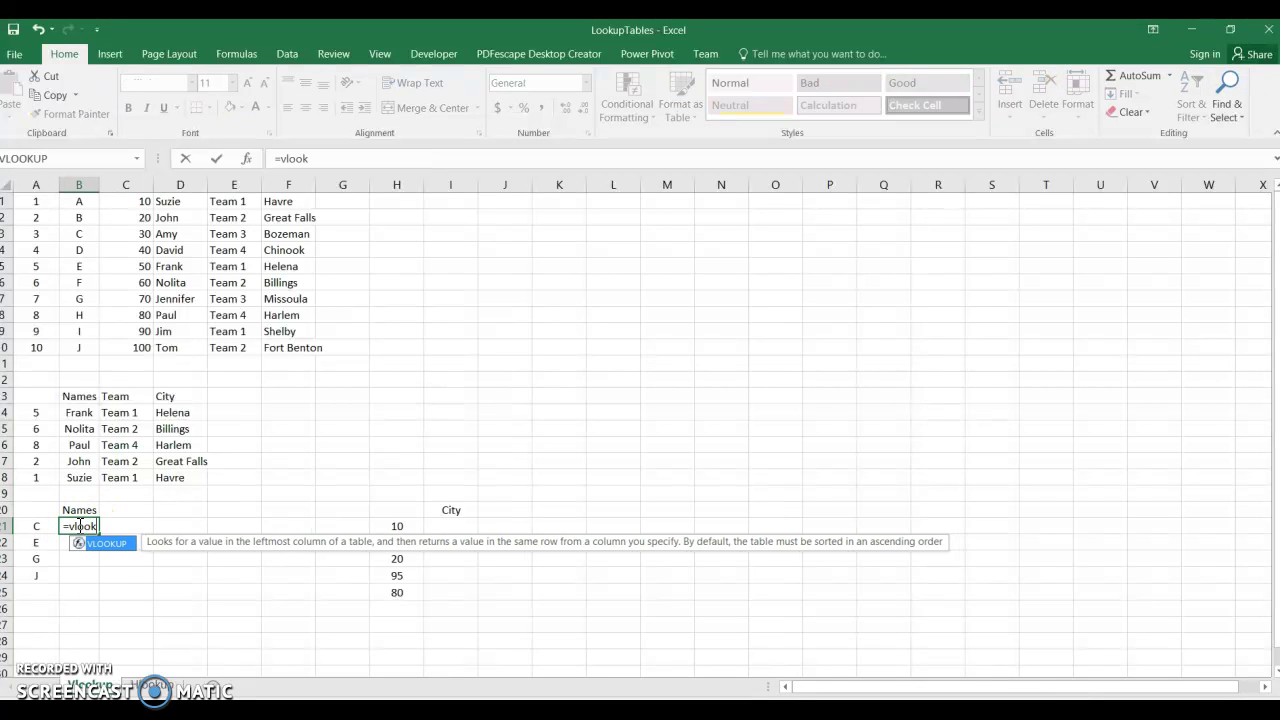
{"action": "type", "text": "up("}
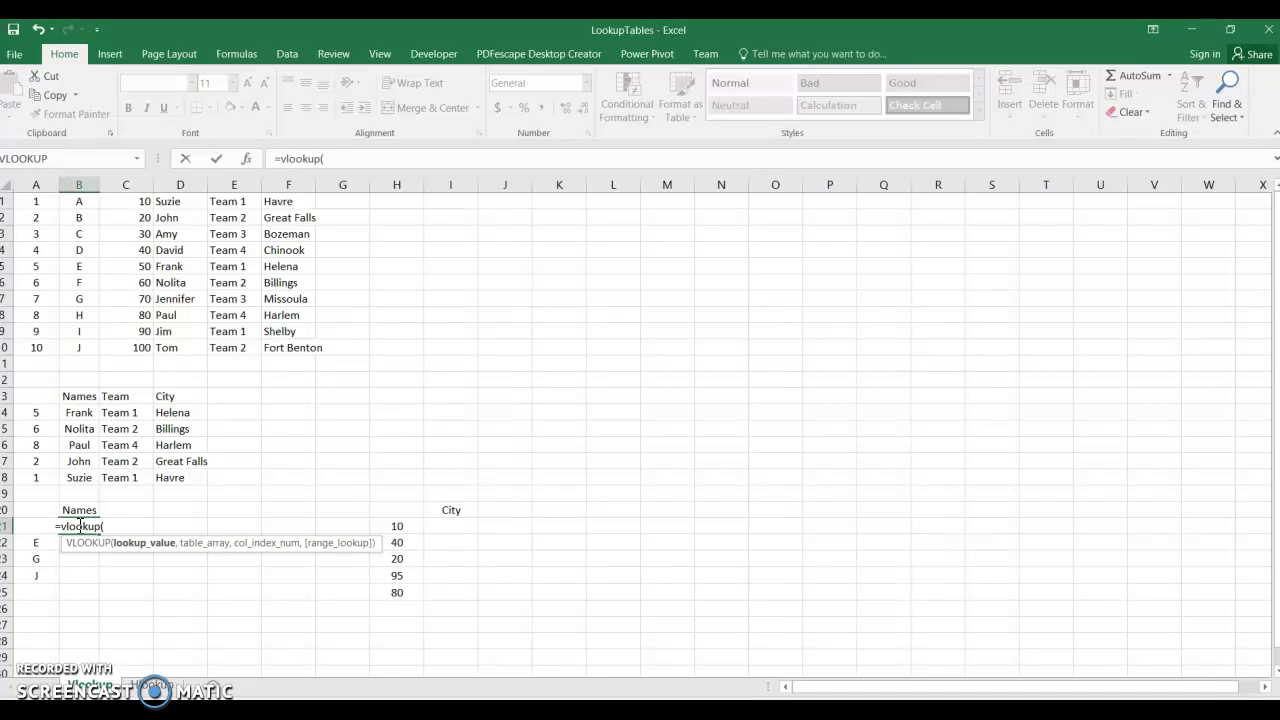
{"action": "type", "text": "a21,"}
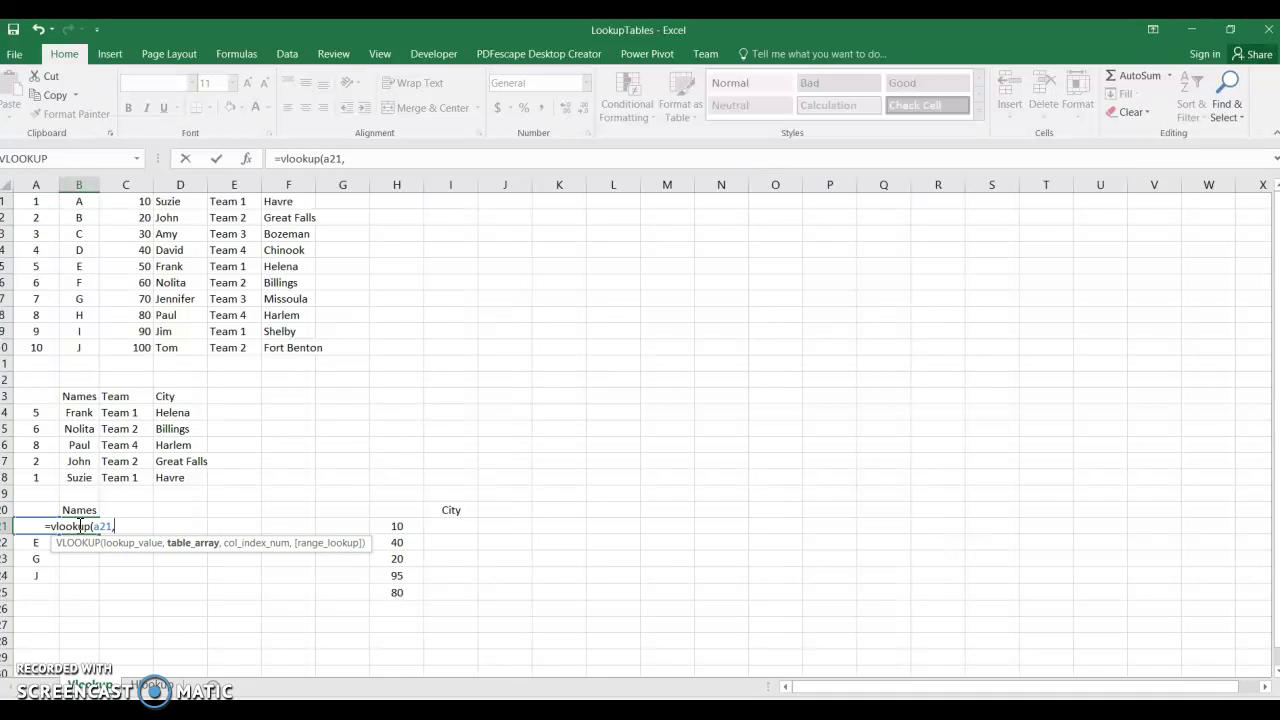
{"action": "left_click", "coordinate": [86, 202]}
{"action": "left_click_drag", "start_coordinate": [88, 202], "coordinate": [164, 350]}
{"action": "left_click", "coordinate": [353, 158]}
{"action": "key", "text": "F4"}
{"action": "left_click", "coordinate": [410, 158]}
{"action": "key", "text": "F4"}
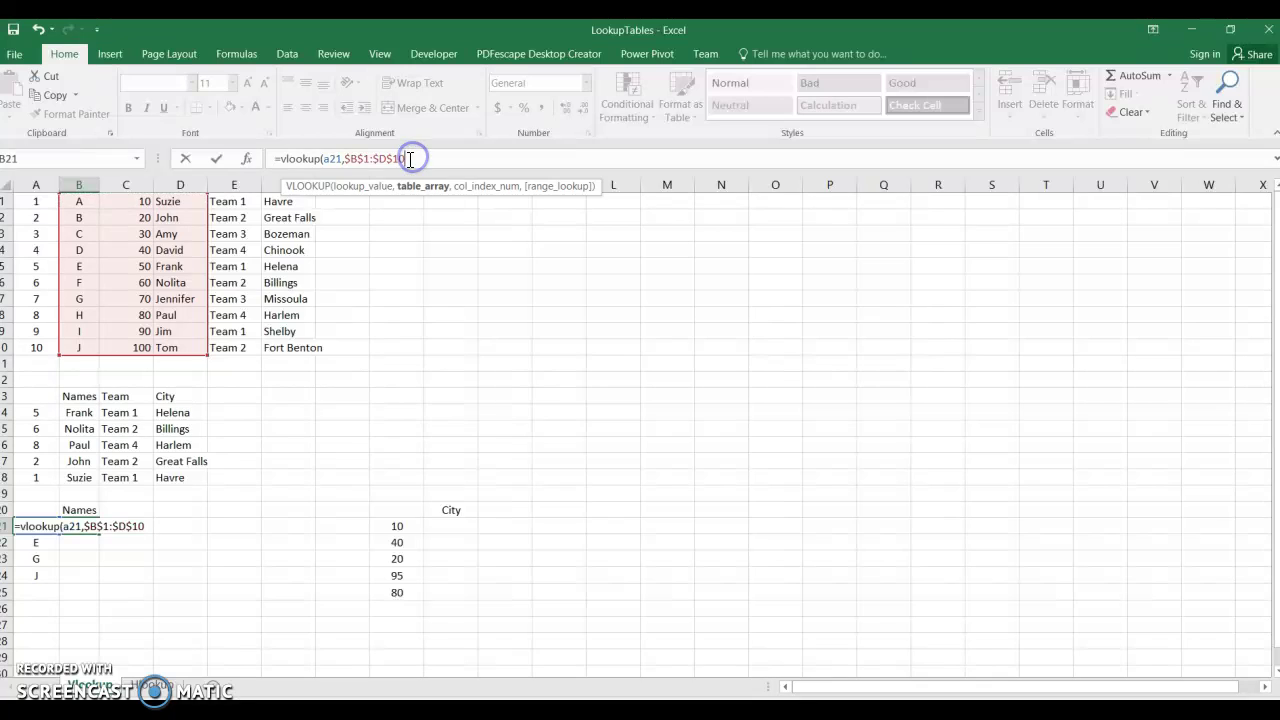
{"action": "type", "text": ",3"}
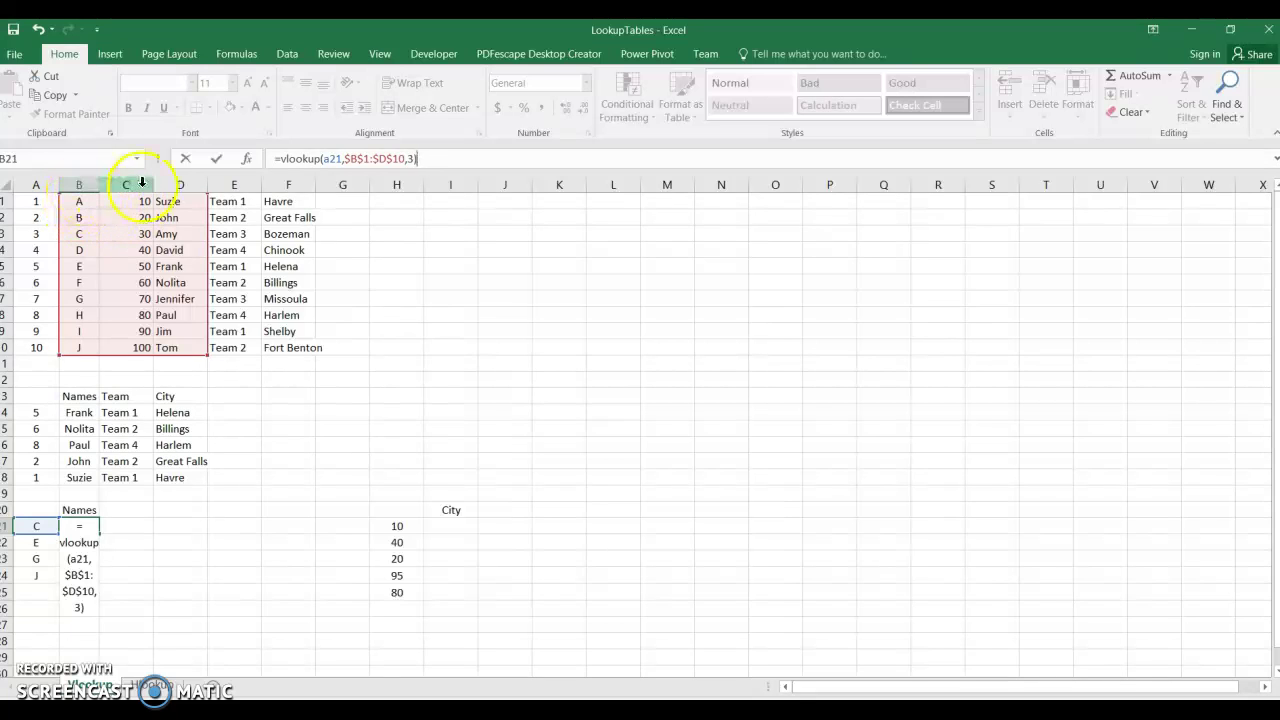
{"action": "key", "text": "Return"}
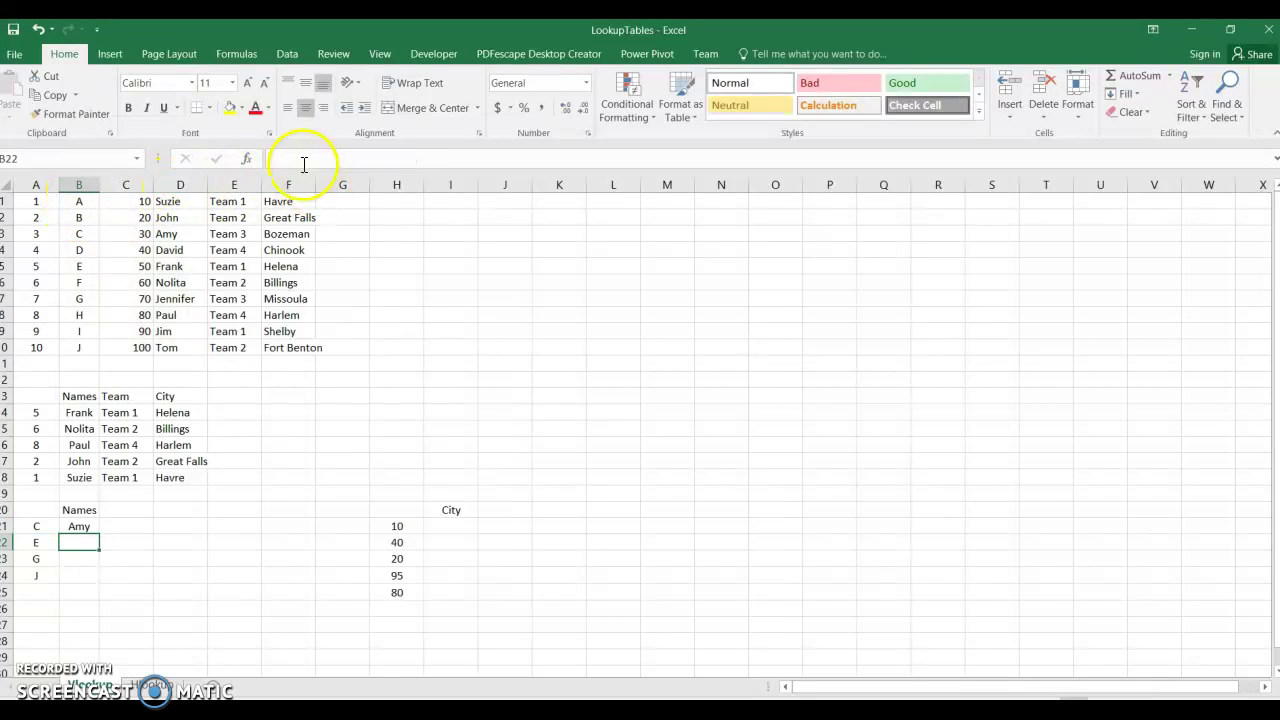
Fill the VLOOKUP formula in B21 down to B24 for the remaining letters
{"action": "left_click", "coordinate": [80, 528]}
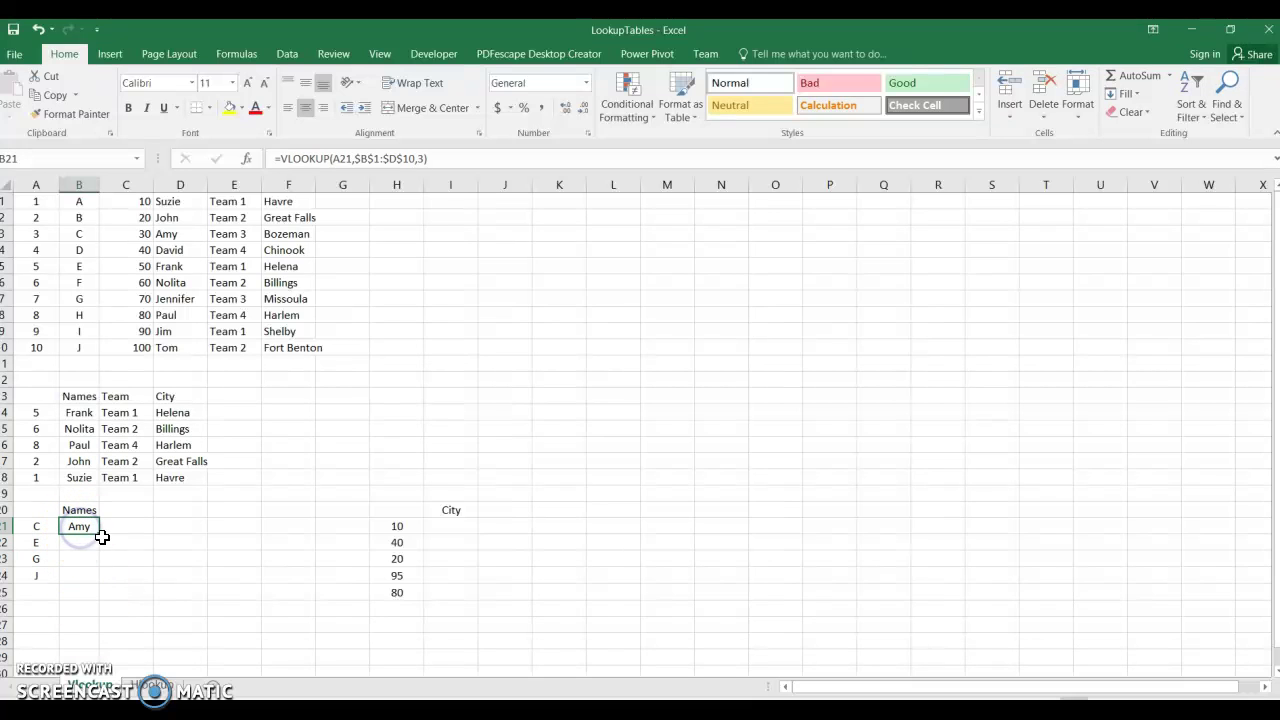
{"action": "left_click_drag", "start_coordinate": [100, 534], "coordinate": [97, 583]}
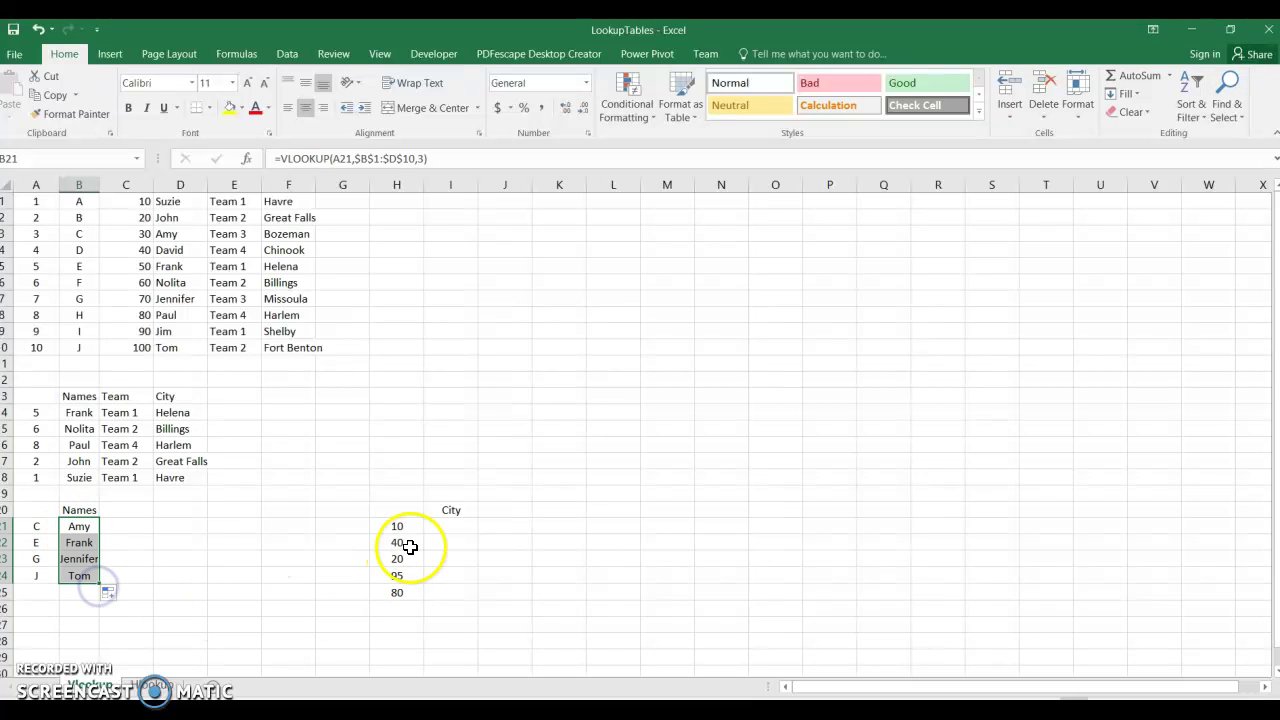
Enter =VLOOKUP(H21,$C$1:$F$10,4) in I21 under City to look up the city for the number in H21
{"action": "left_click", "coordinate": [450, 526]}
{"action": "type", "text": "=v"}
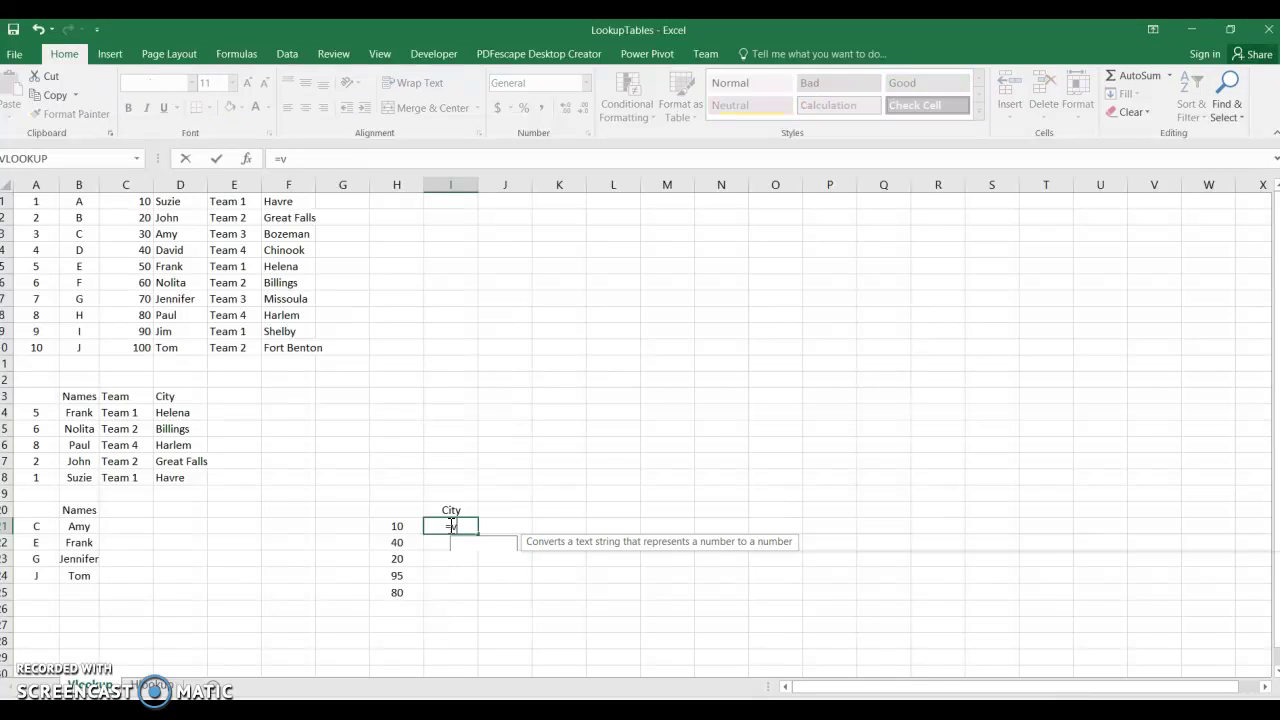
{"action": "type", "text": "lookup("}
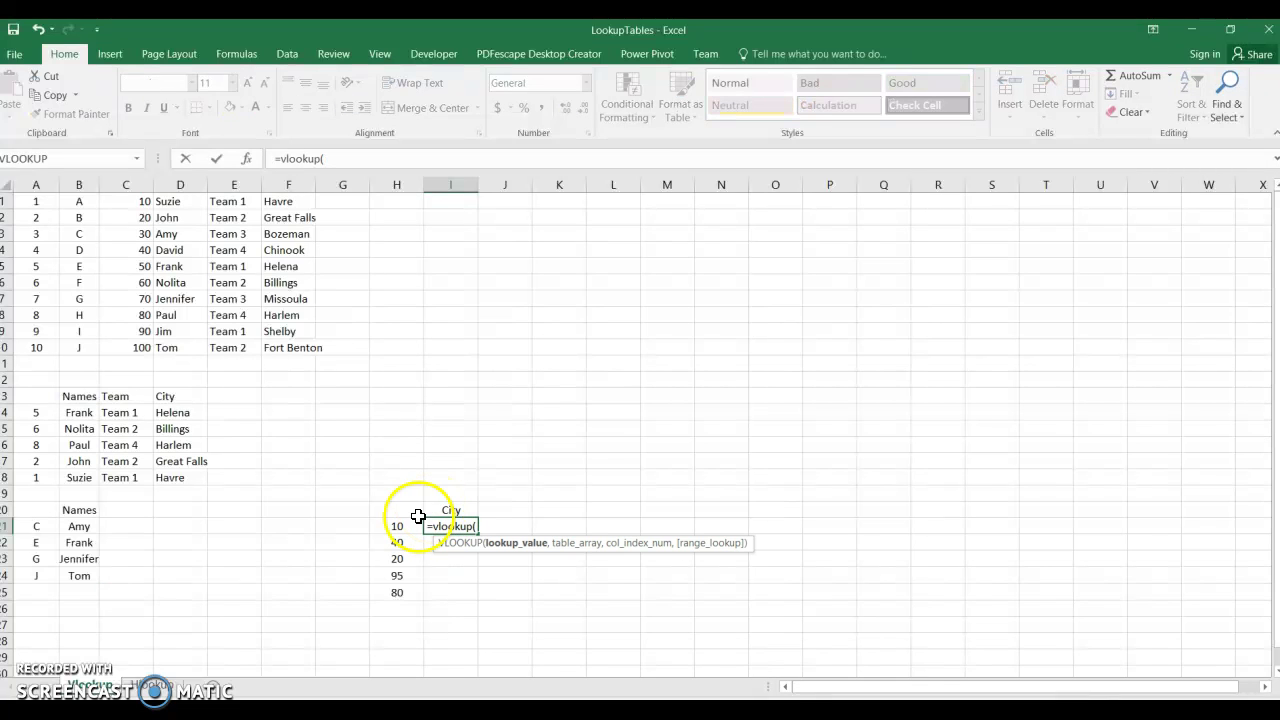
{"action": "left_click", "coordinate": [401, 525]}
{"action": "type", "text": ","}
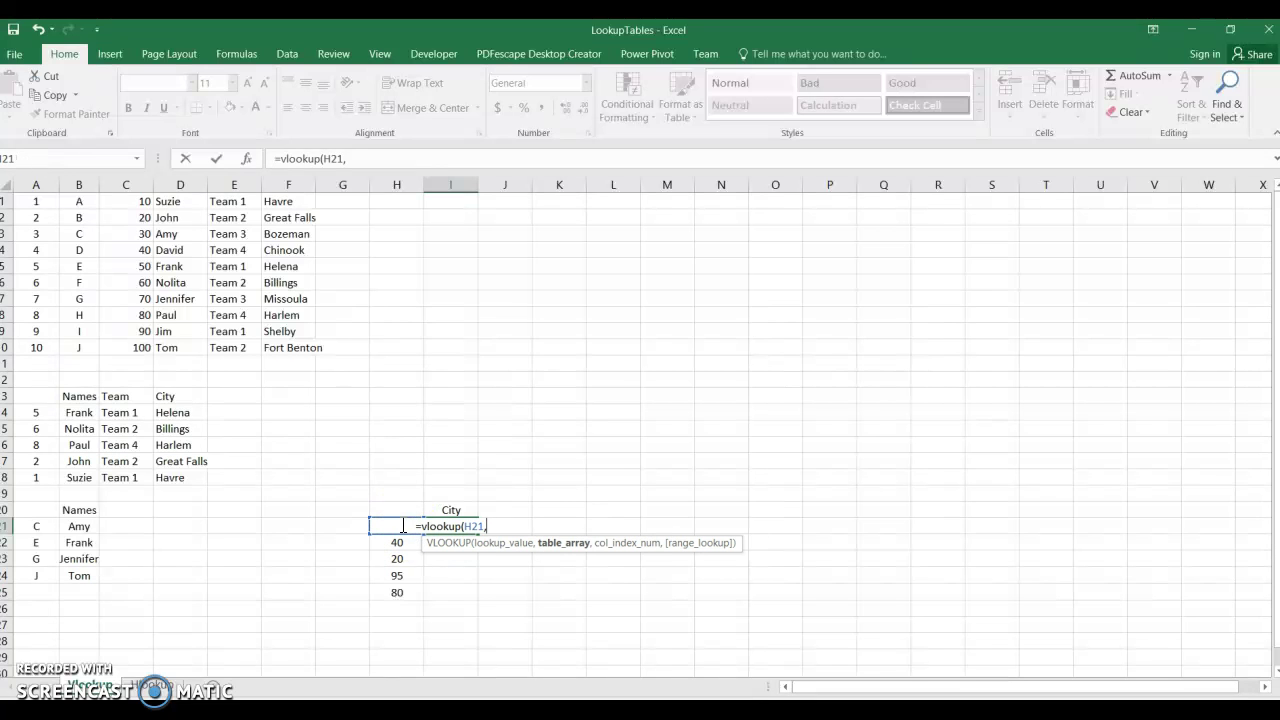
{"action": "left_click", "coordinate": [143, 201]}
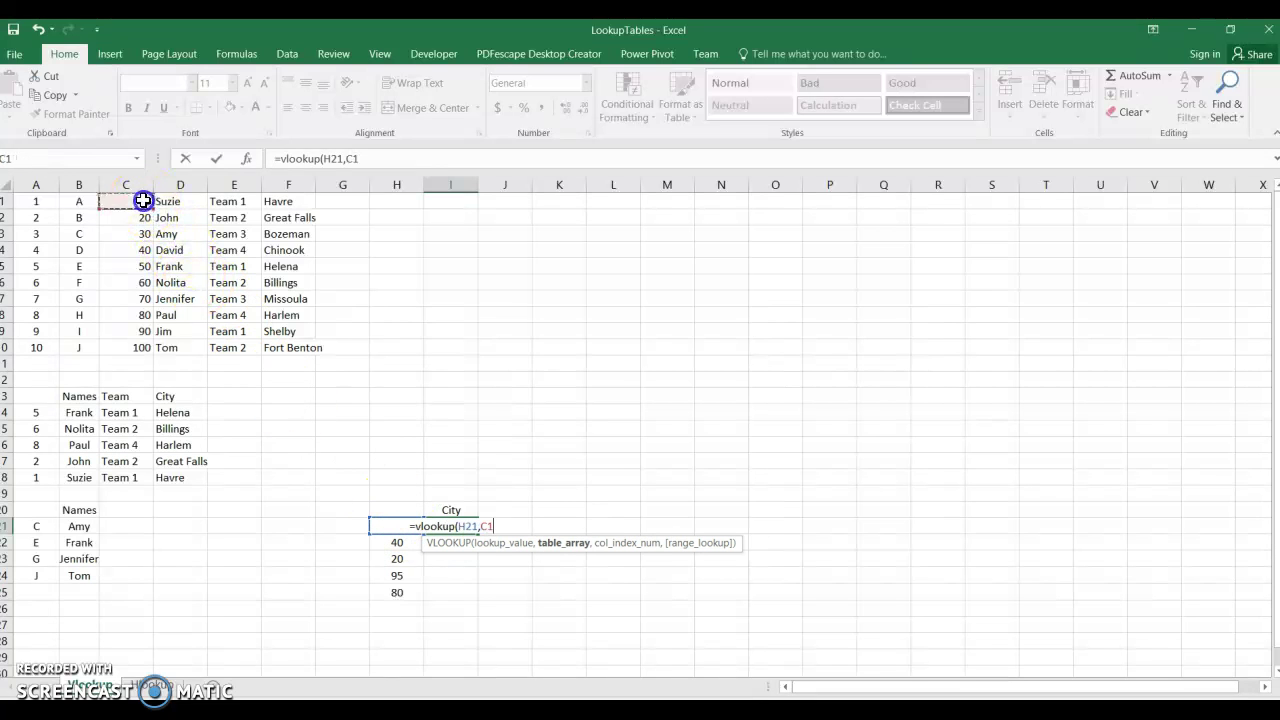
{"action": "left_click_drag", "start_coordinate": [262, 217], "coordinate": [287, 341]}
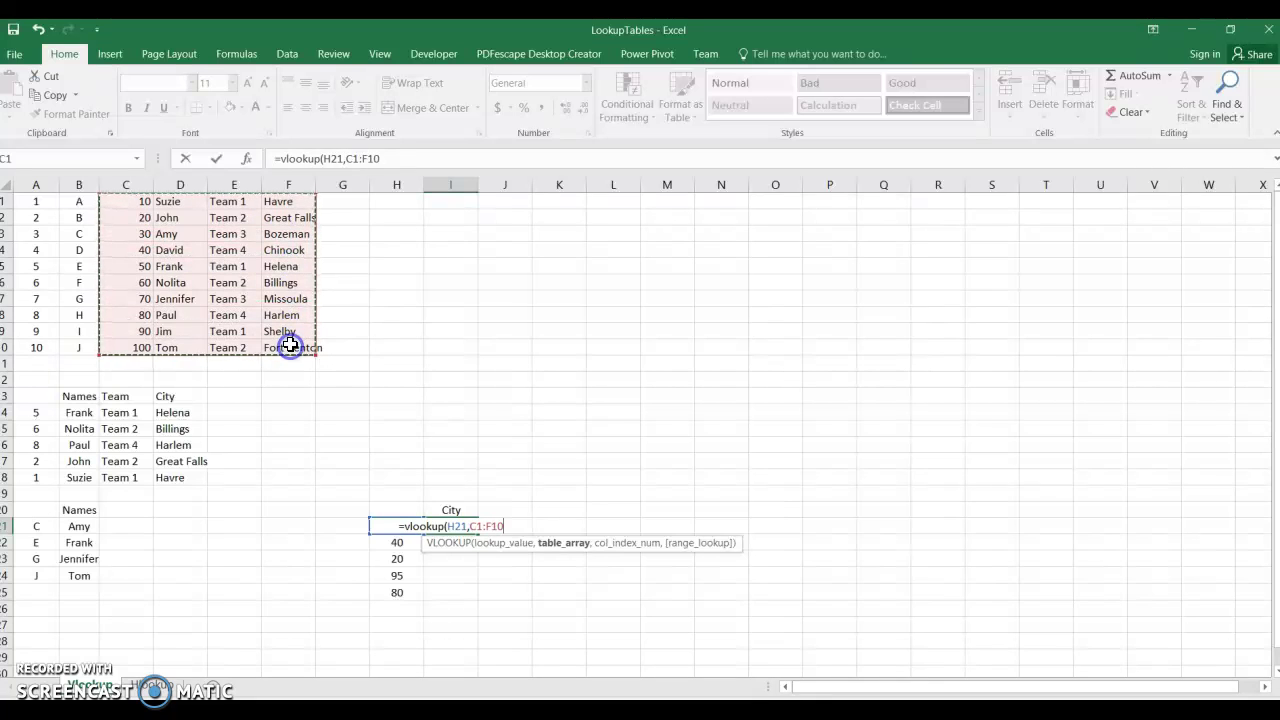
{"action": "key", "text": "F4"}
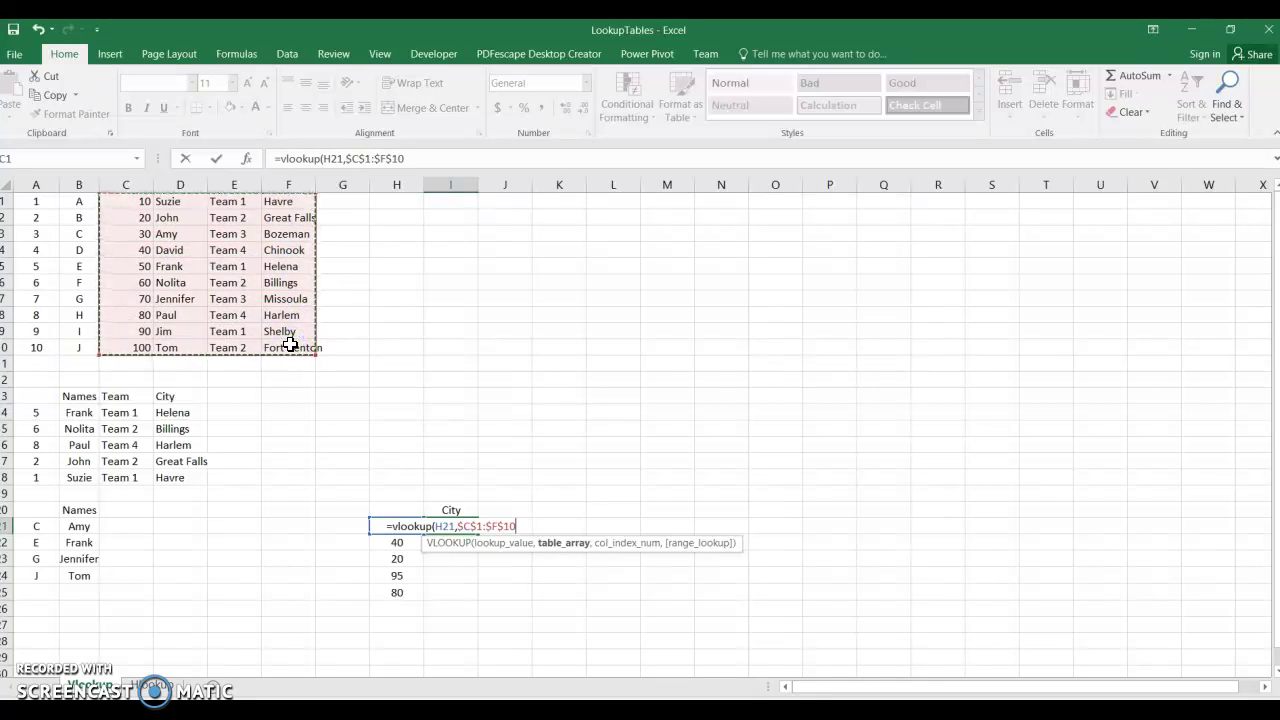
{"action": "type", "text": ","}
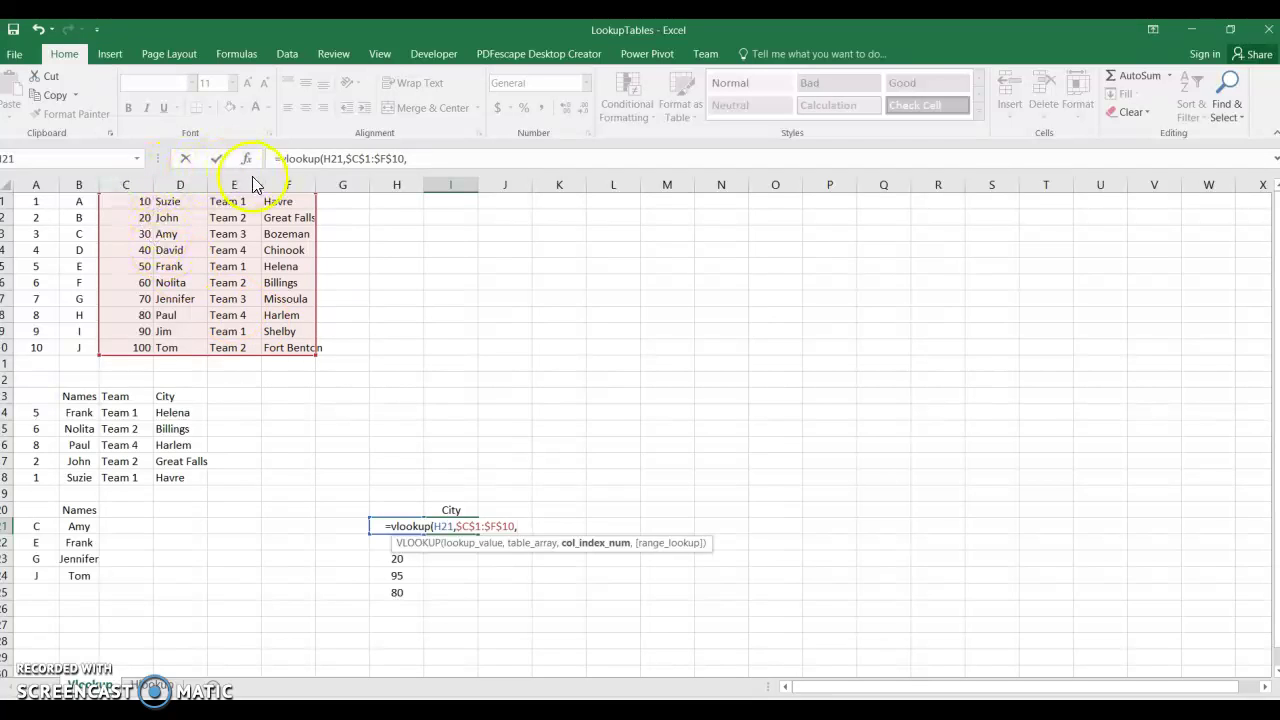
{"action": "type", "text": "4"}
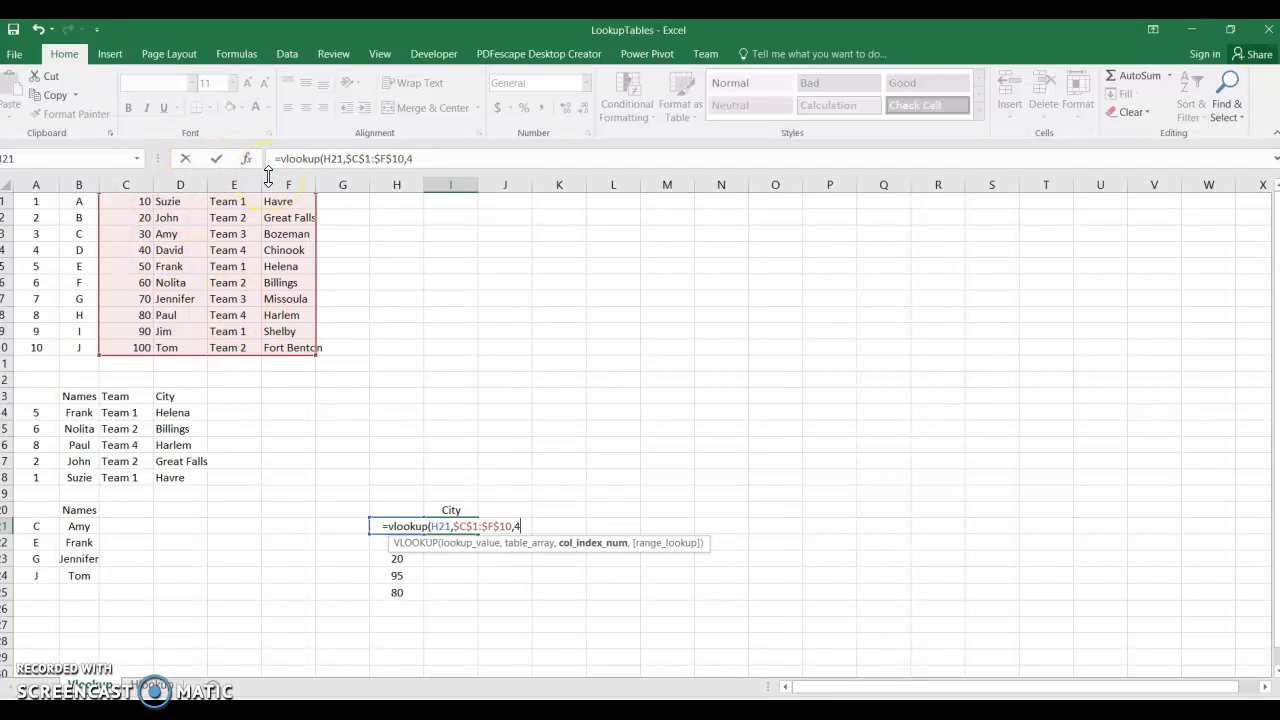
{"action": "type", "text": ")"}
{"action": "key", "text": "Return"}
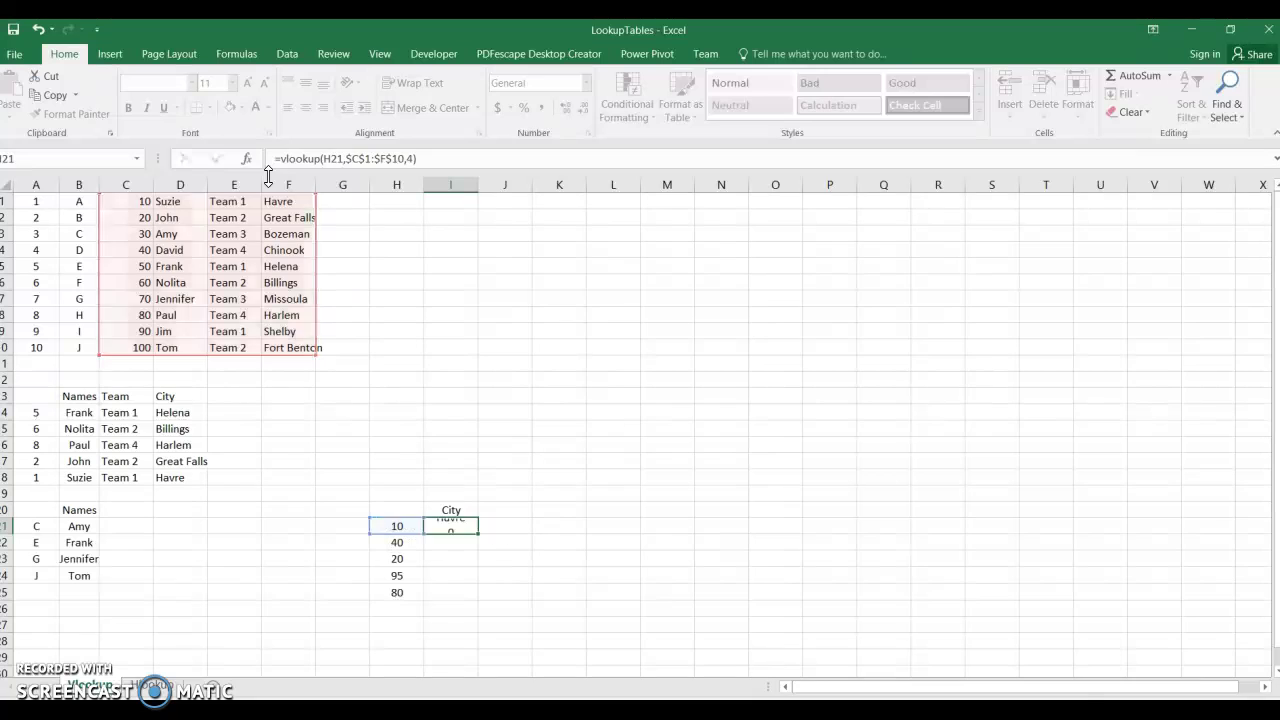
Fill the city formula in I21 down to I25, then select the lookup value in H24
{"action": "left_click", "coordinate": [435, 521]}
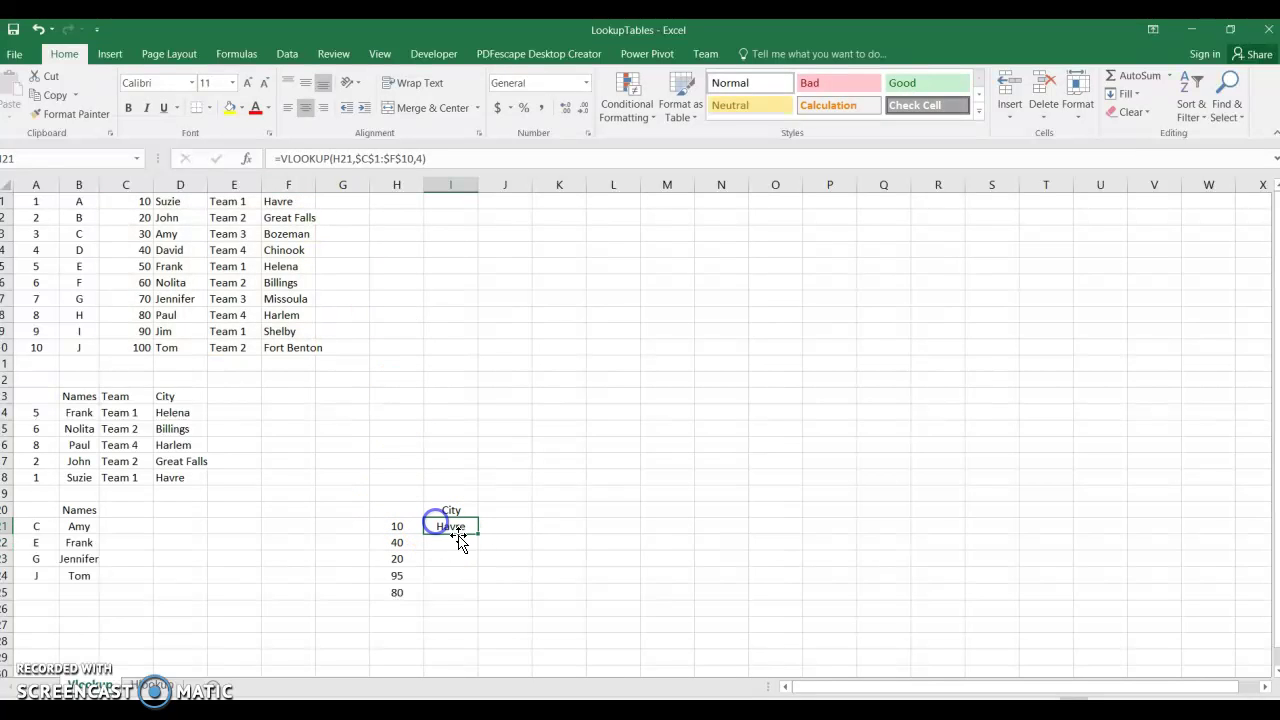
{"action": "left_click_drag", "start_coordinate": [479, 536], "coordinate": [486, 597]}
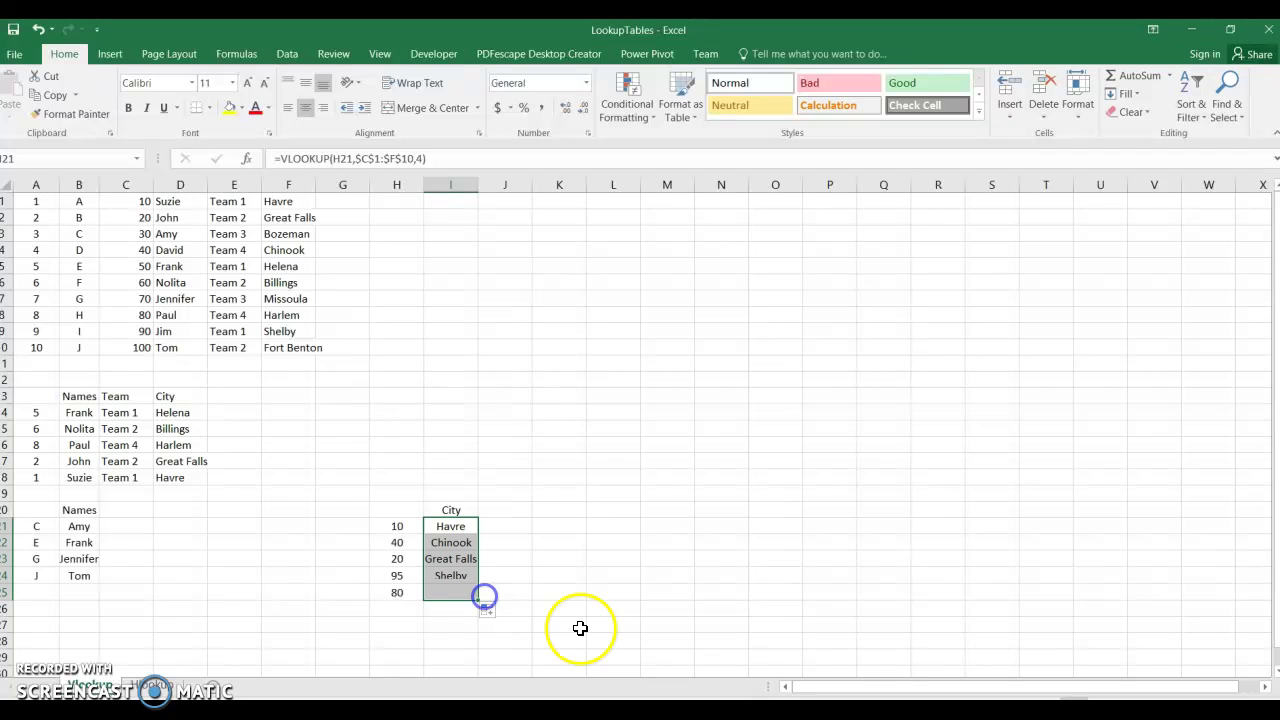
{"action": "left_click", "coordinate": [399, 574]}
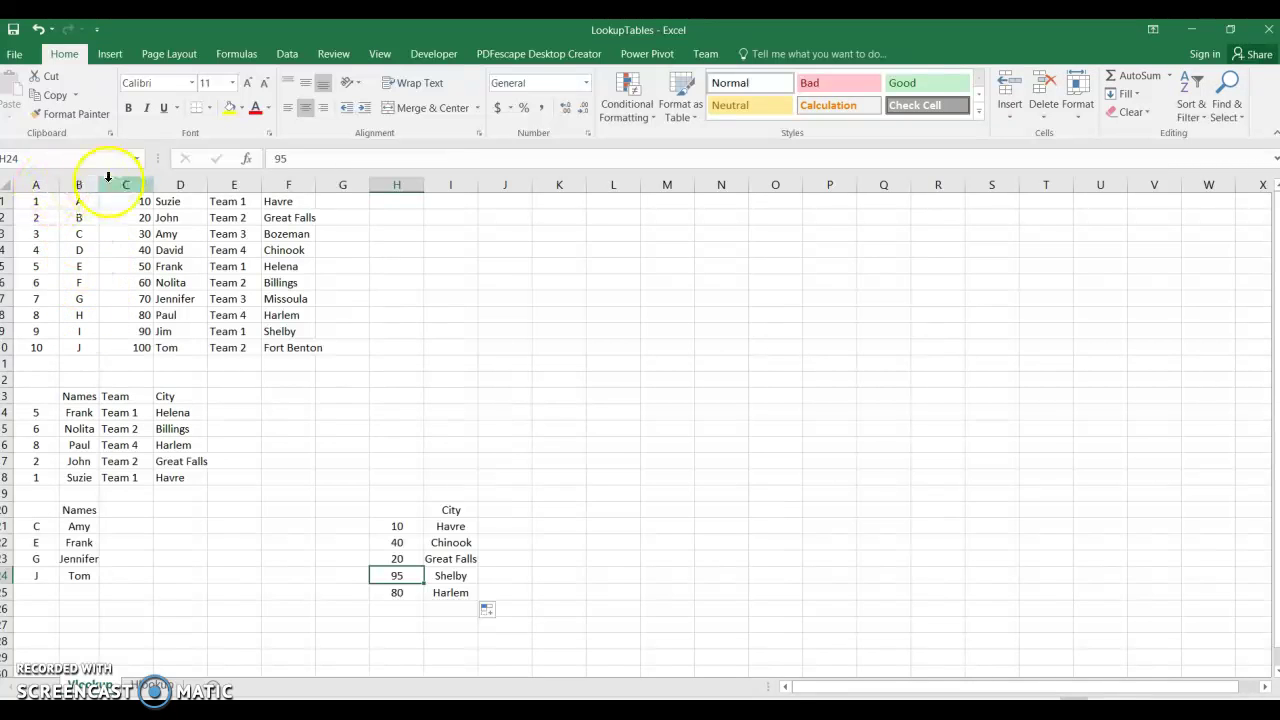
On the Hlookup sheet, enter =HLOOKUP(A10,$A$1:$J$6,6) in B10 and fill it down to B14
{"action": "left_click", "coordinate": [152, 684]}
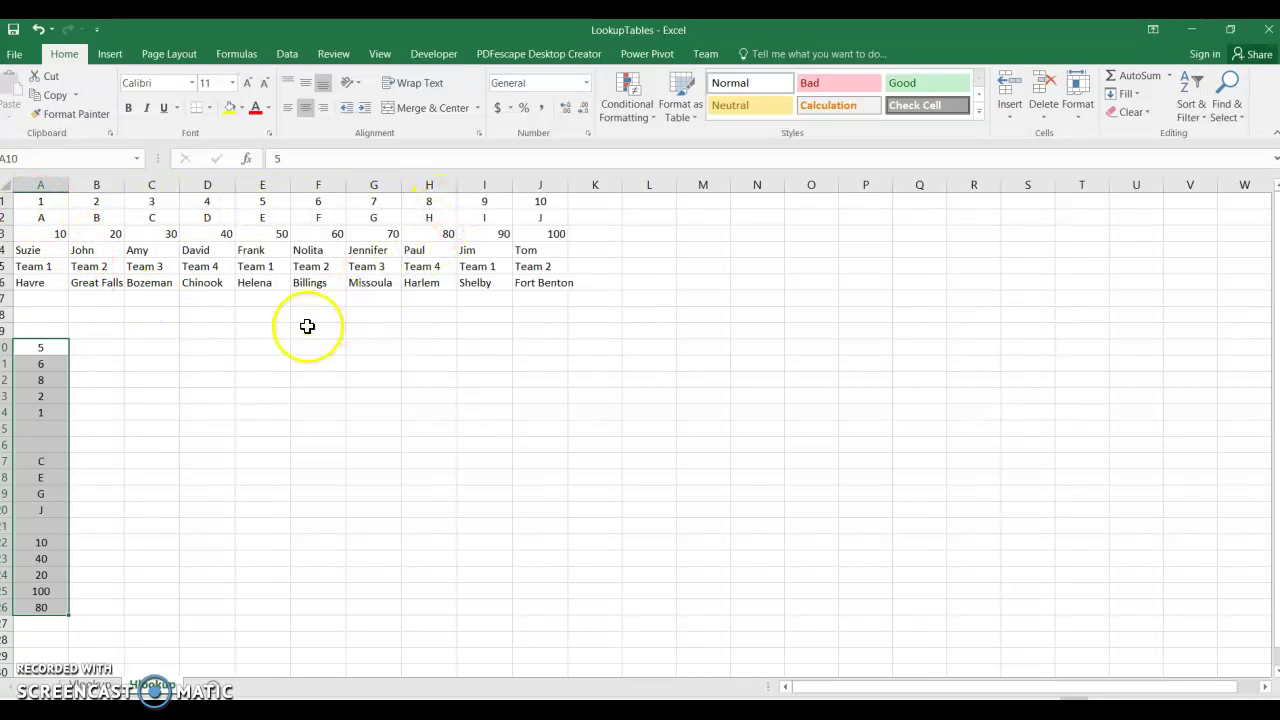
{"action": "left_click", "coordinate": [108, 347]}
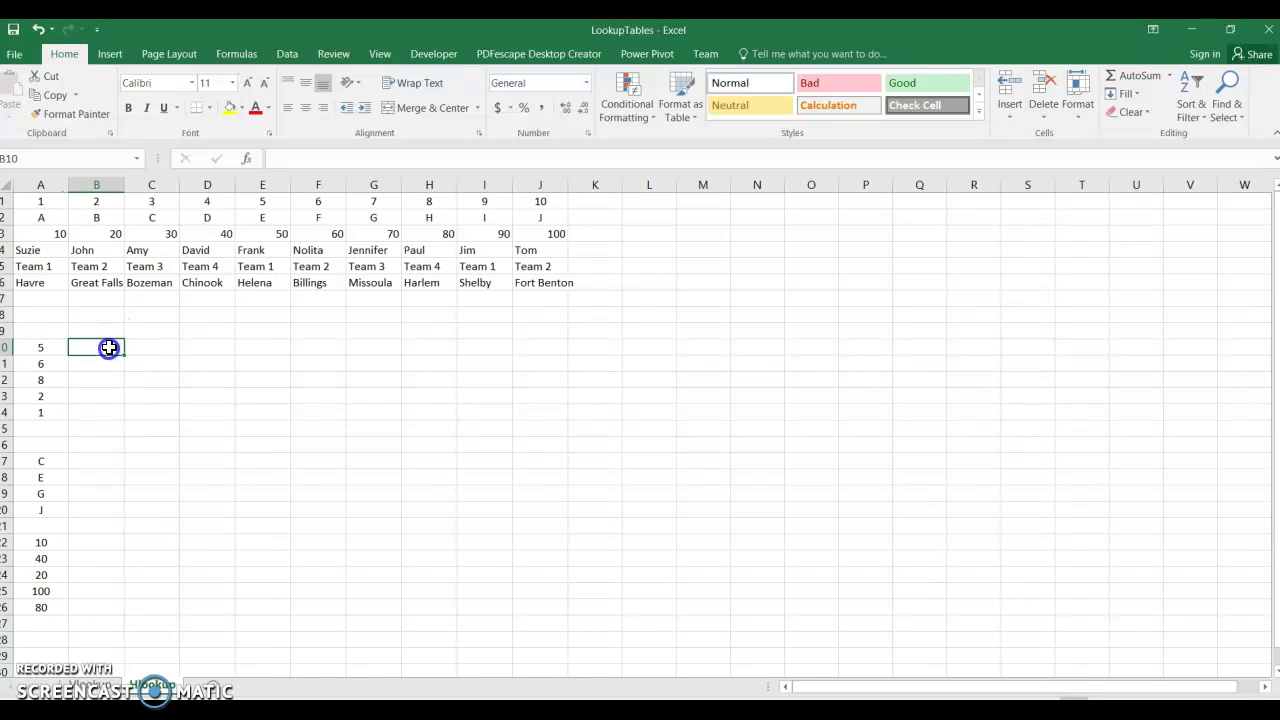
{"action": "type", "text": "=hl"}
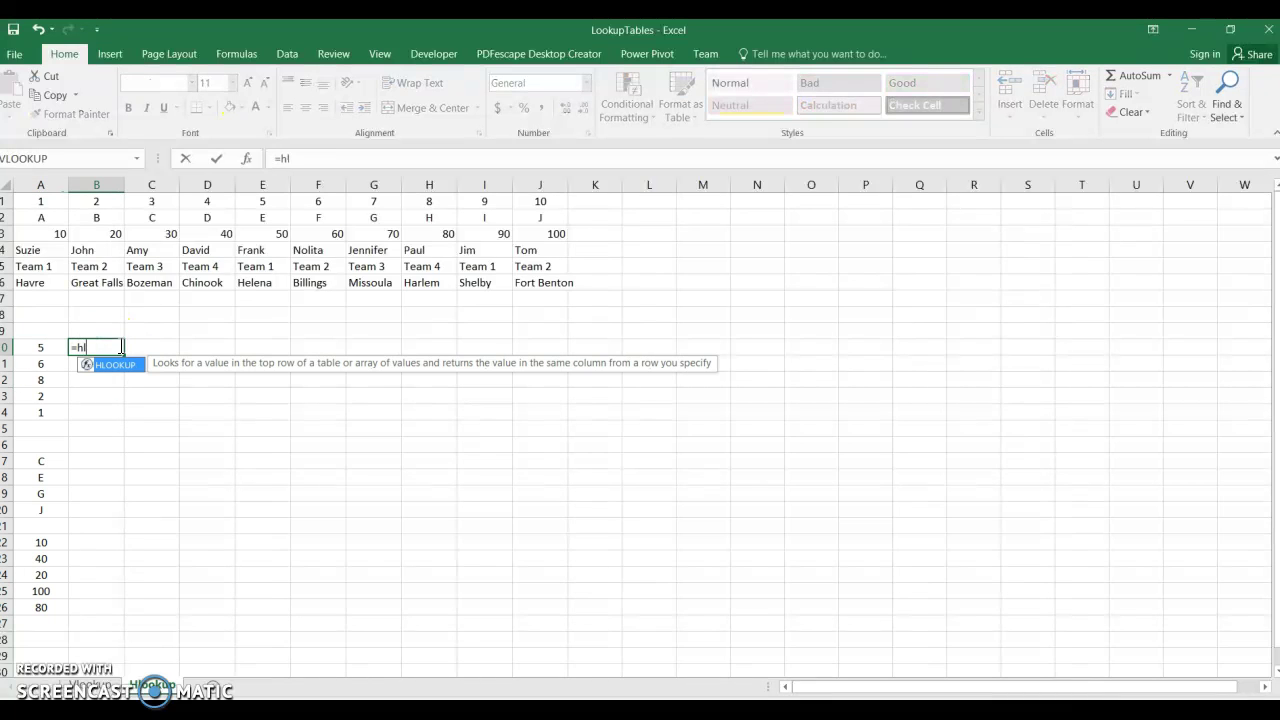
{"action": "type", "text": "ookup("}
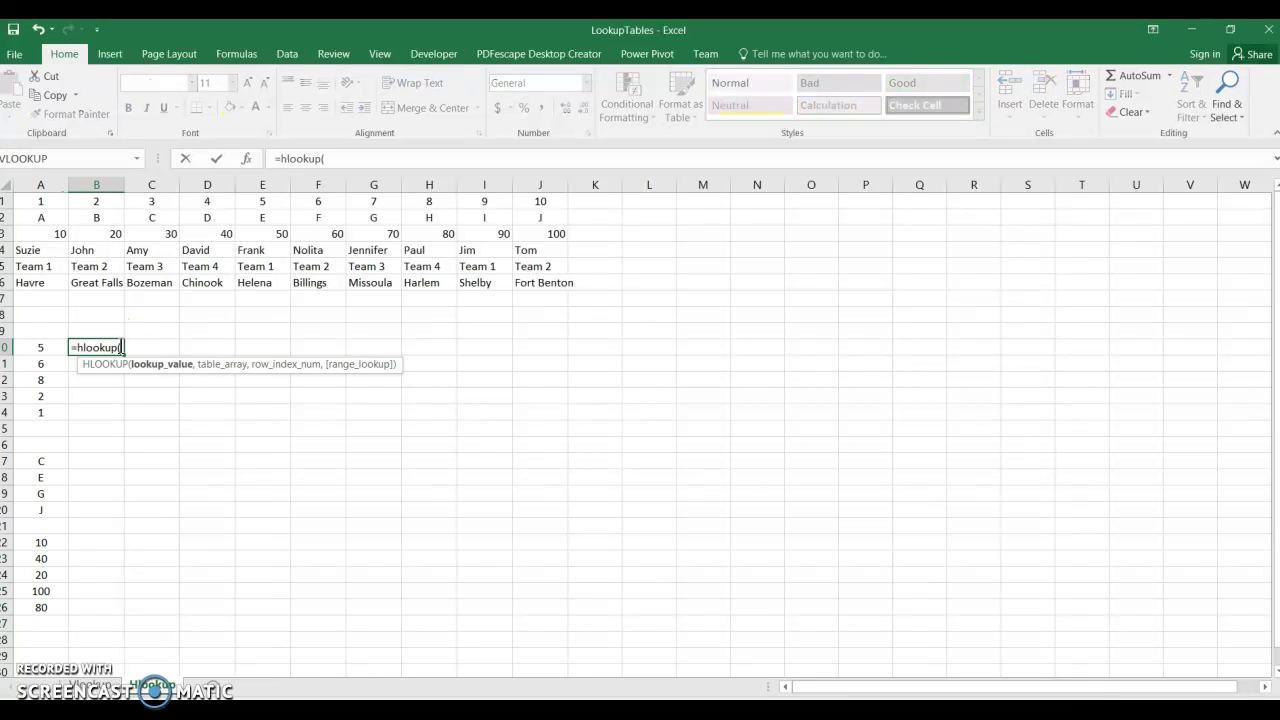
{"action": "left_click", "coordinate": [45, 347]}
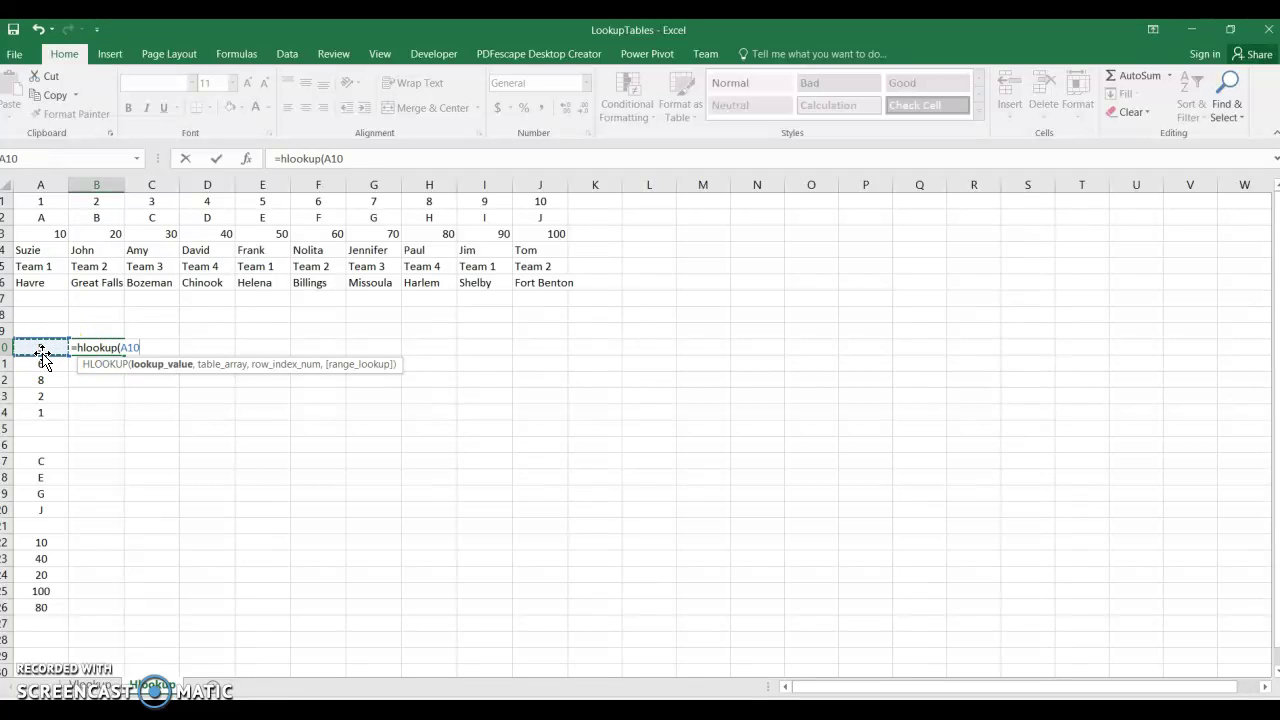
{"action": "left_click", "coordinate": [38, 201]}
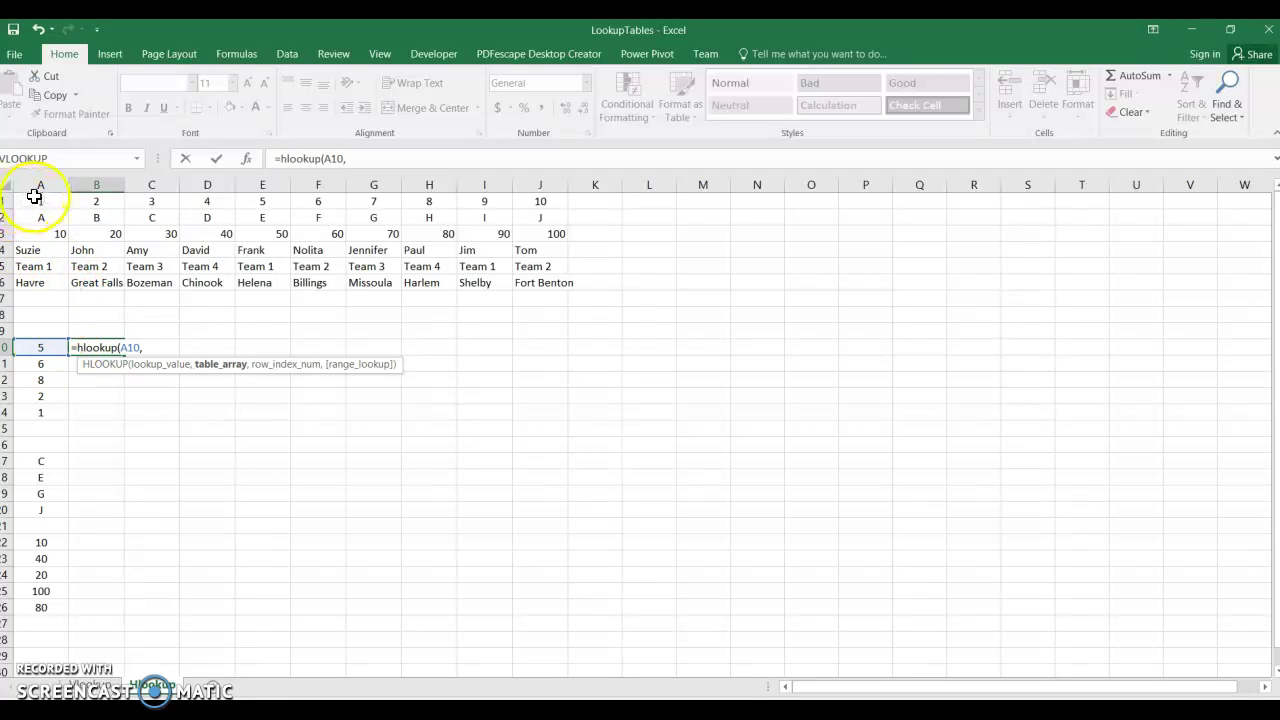
{"action": "left_click_drag", "start_coordinate": [110, 199], "coordinate": [550, 282]}
{"action": "key", "text": "F4"}
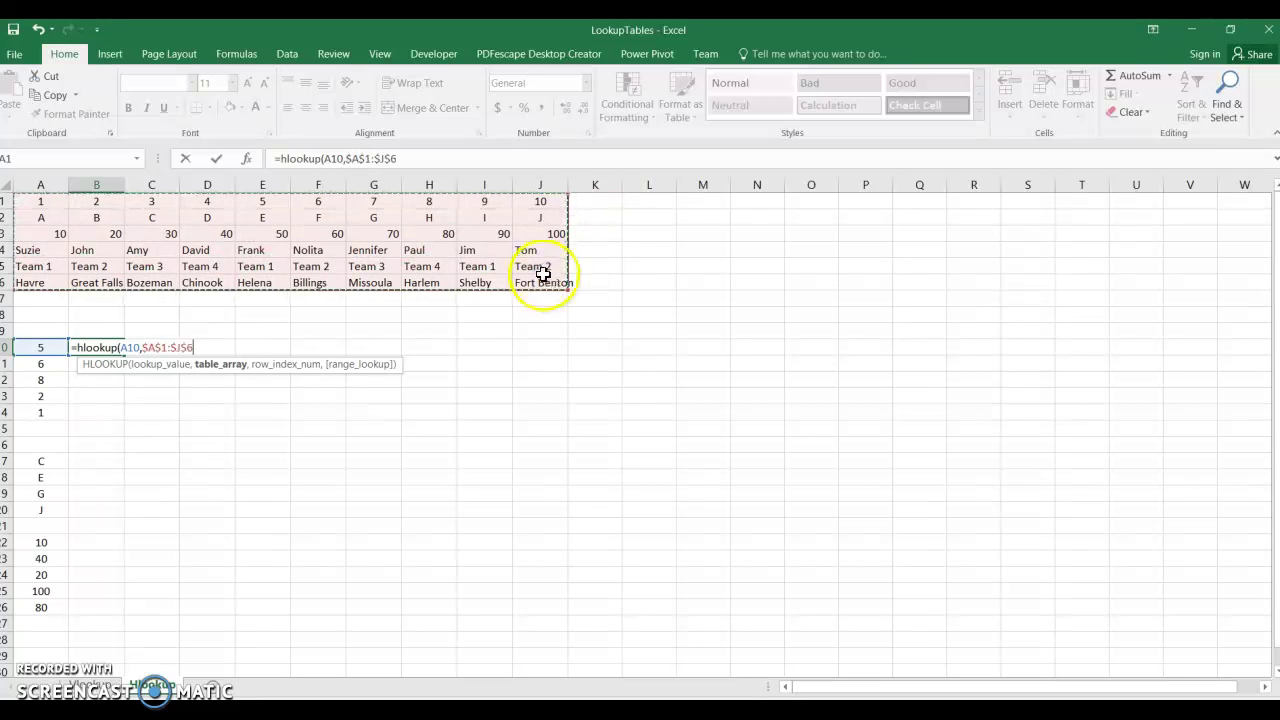
{"action": "left_click", "coordinate": [437, 162]}
{"action": "type", "text": ",6"}
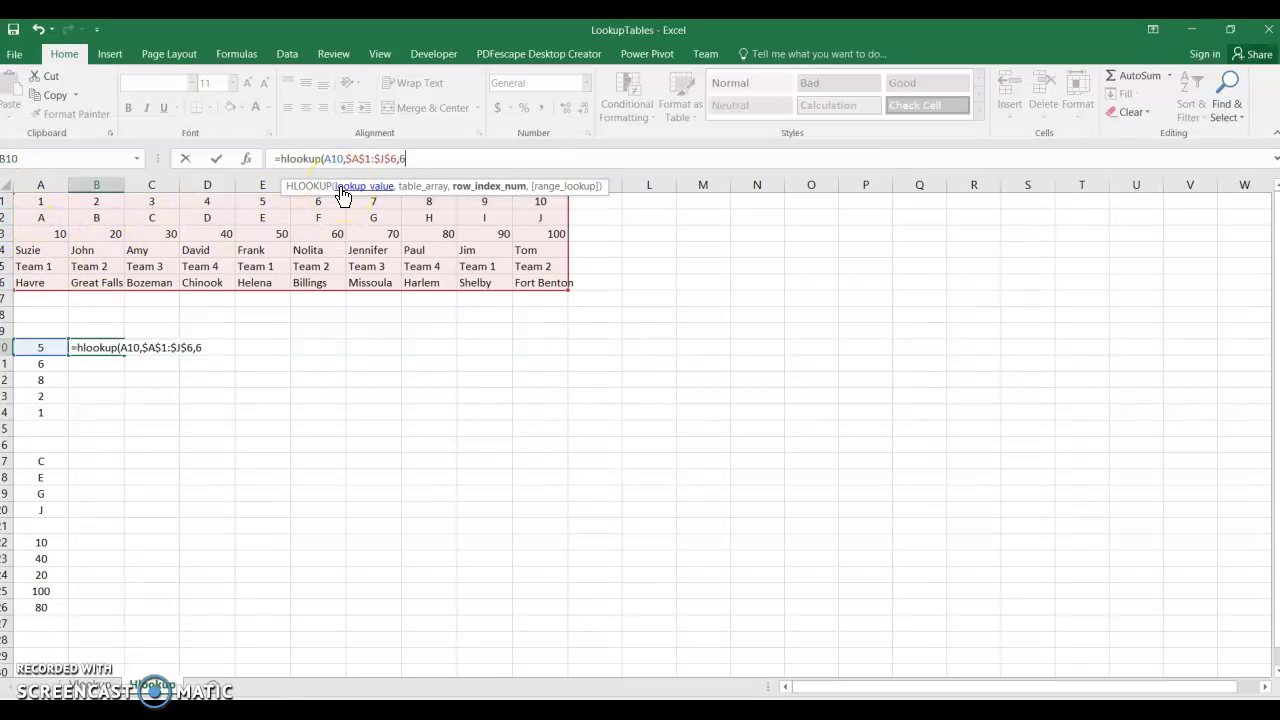
{"action": "key", "text": "Return"}
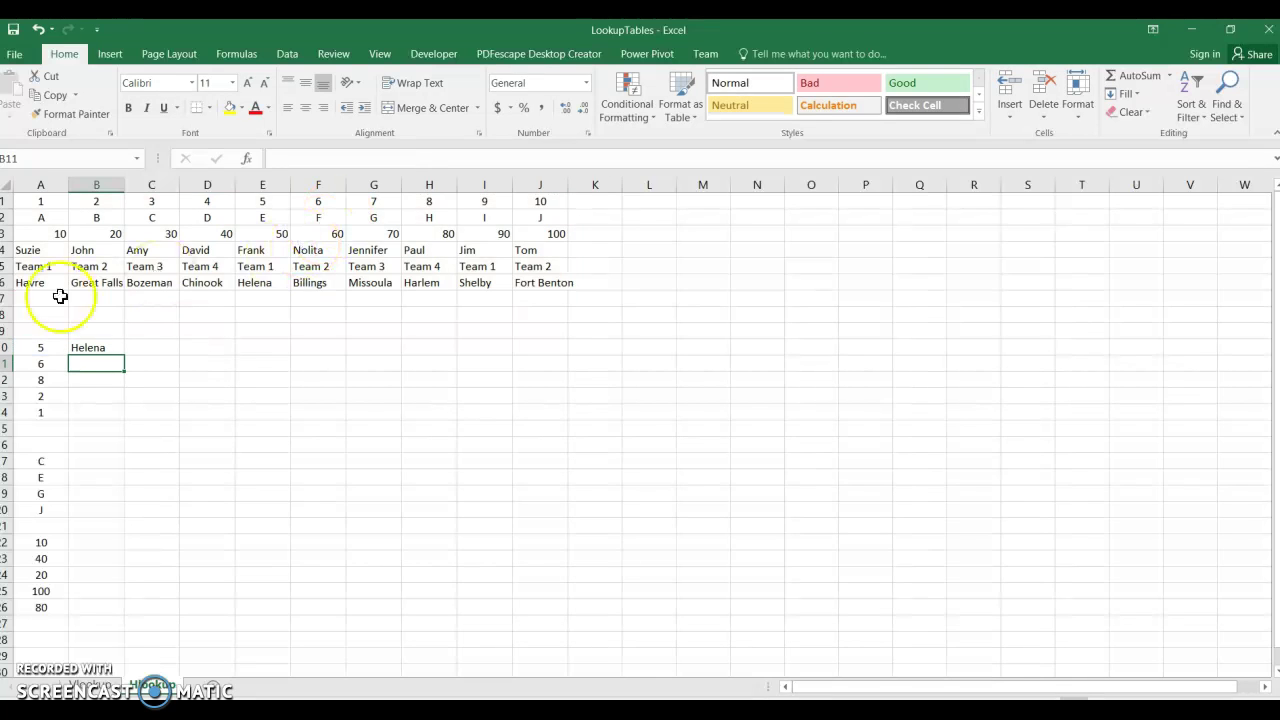
{"action": "left_click", "coordinate": [89, 348]}
{"action": "left_click_drag", "start_coordinate": [125, 356], "coordinate": [120, 420]}
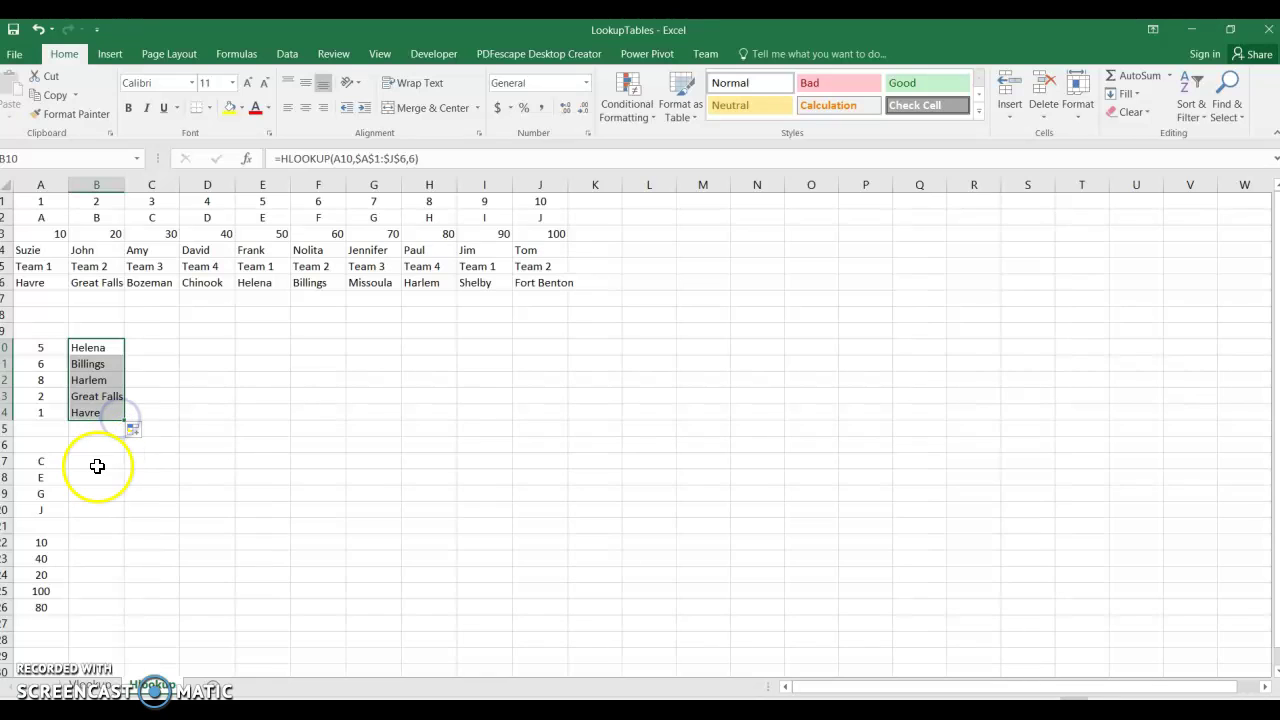
Enter =HLOOKUP(A7,$A$2:$J$6,3) in B17 beside the letter C
{"action": "left_click", "coordinate": [83, 464]}
{"action": "type", "text": "="}
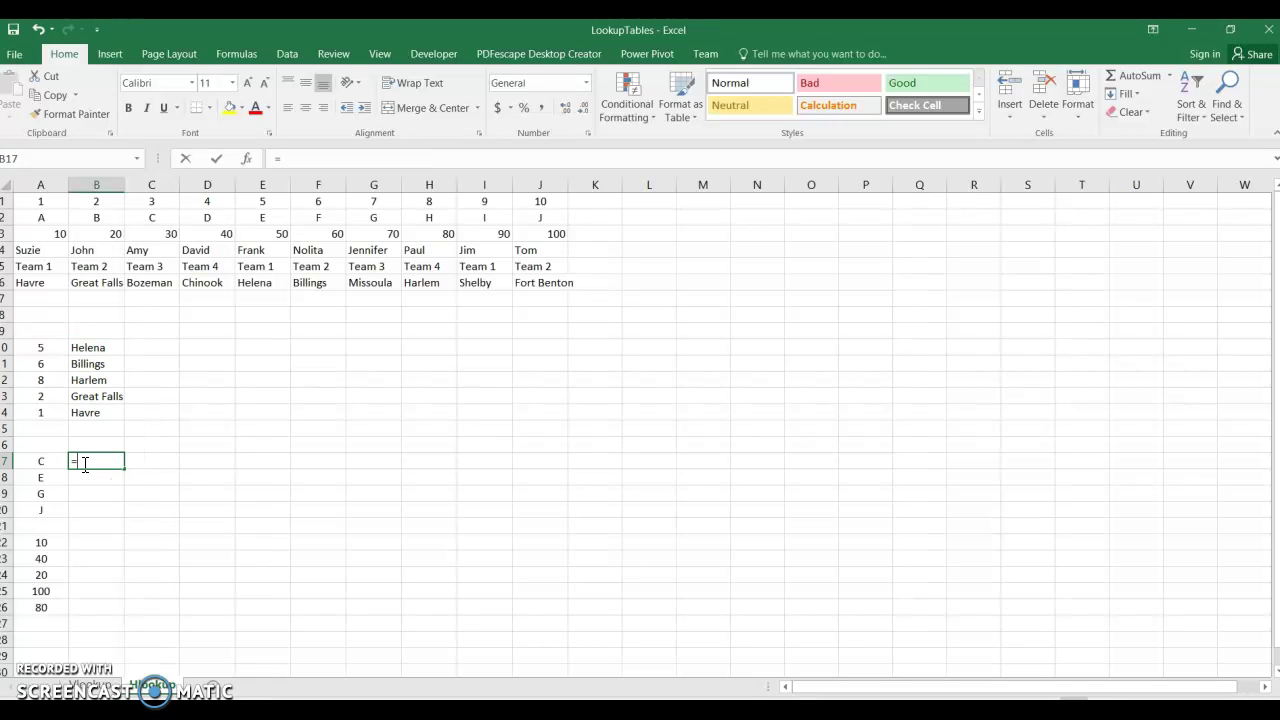
{"action": "type", "text": "hlookup("}
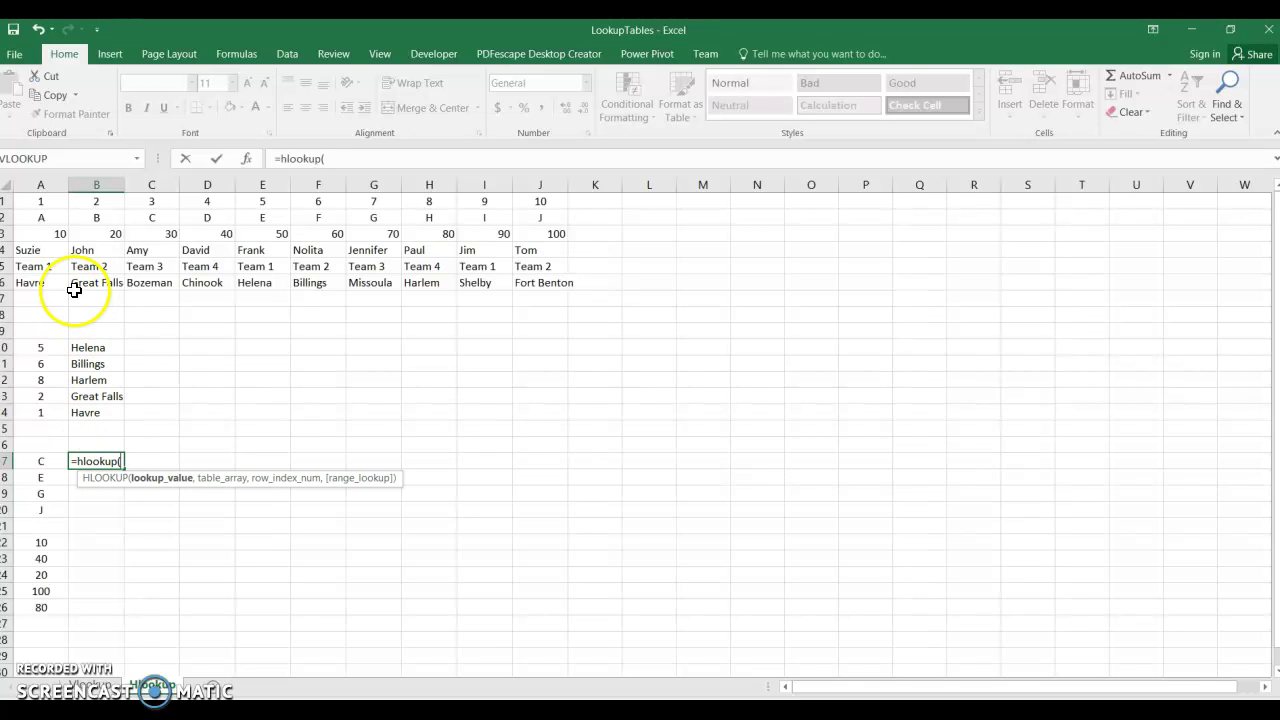
{"action": "left_click_drag", "start_coordinate": [30, 218], "coordinate": [545, 278]}
{"action": "key", "text": "F4"}
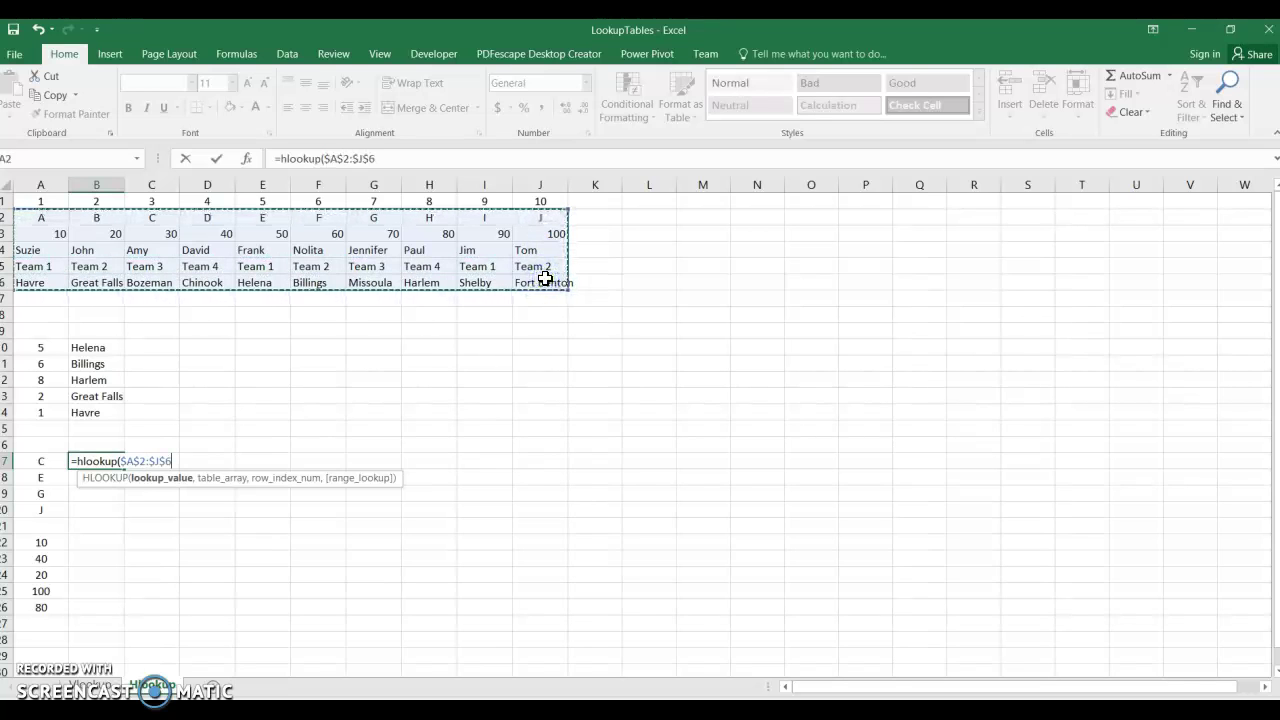
{"action": "left_click", "coordinate": [422, 157]}
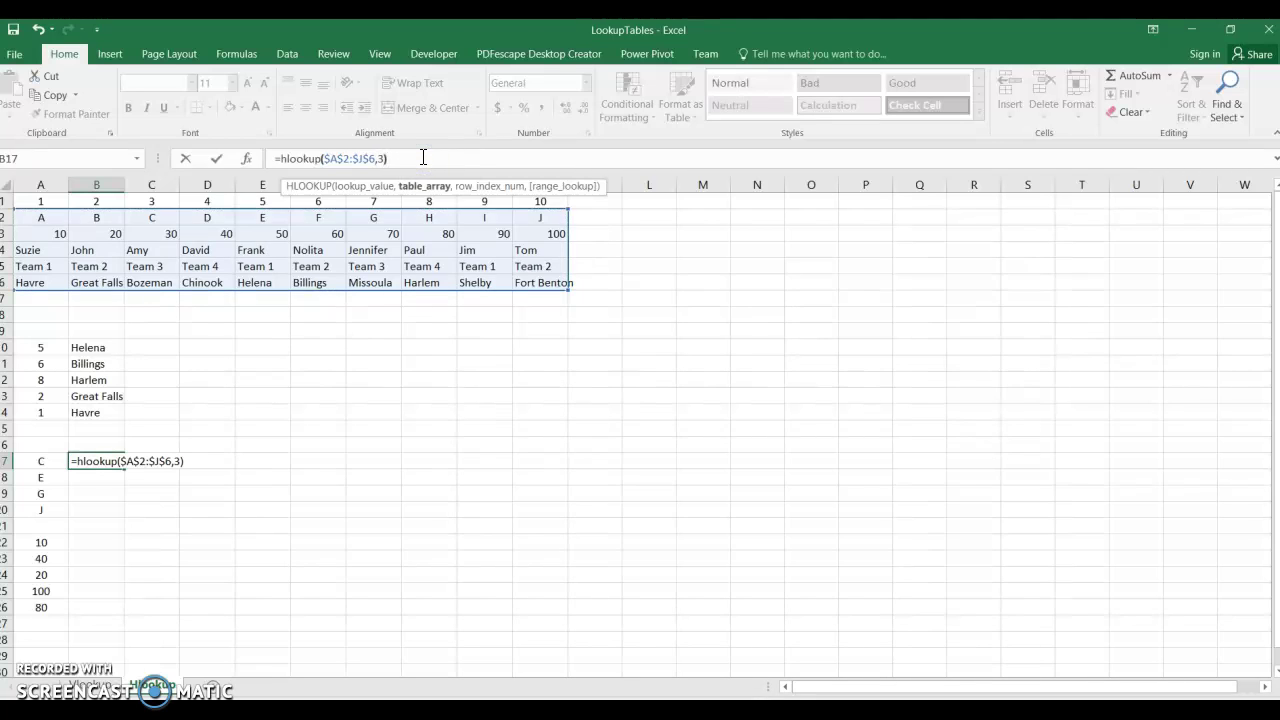
{"action": "left_click", "coordinate": [323, 155]}
{"action": "left_click", "coordinate": [327, 156]}
{"action": "type", "text": "a"}
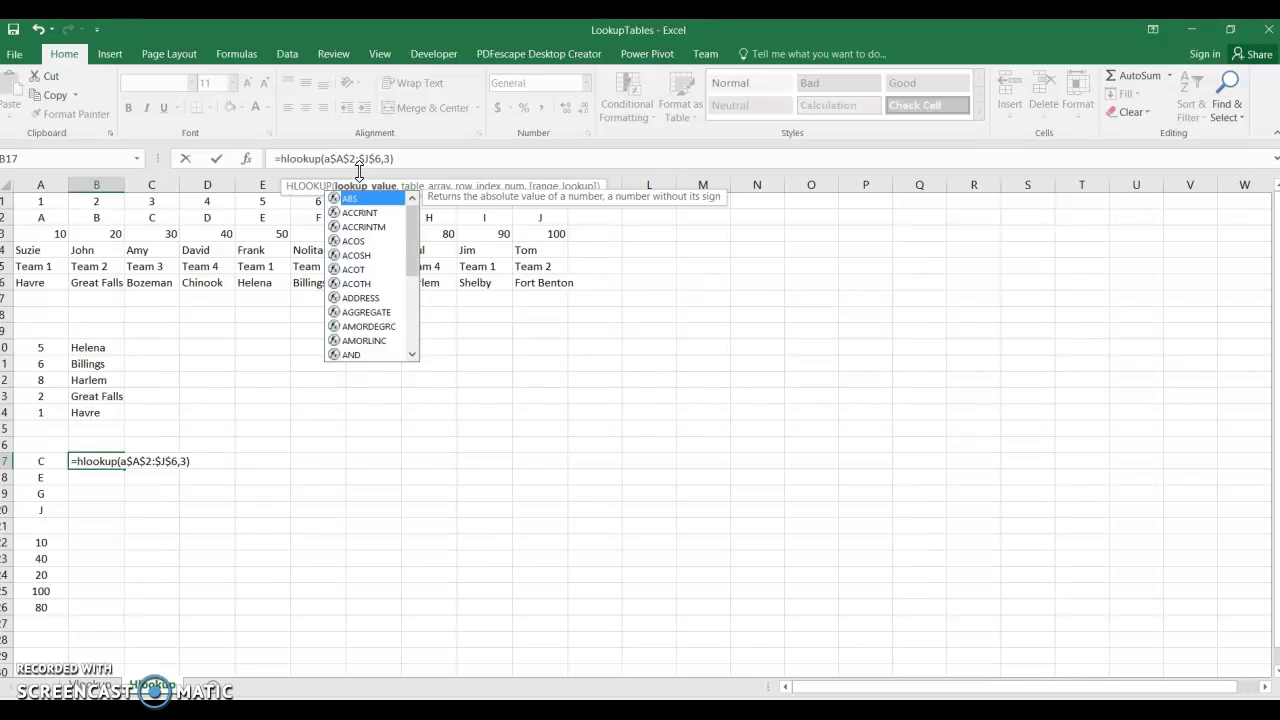
{"action": "type", "text": "7,"}
{"action": "key", "text": "Return"}
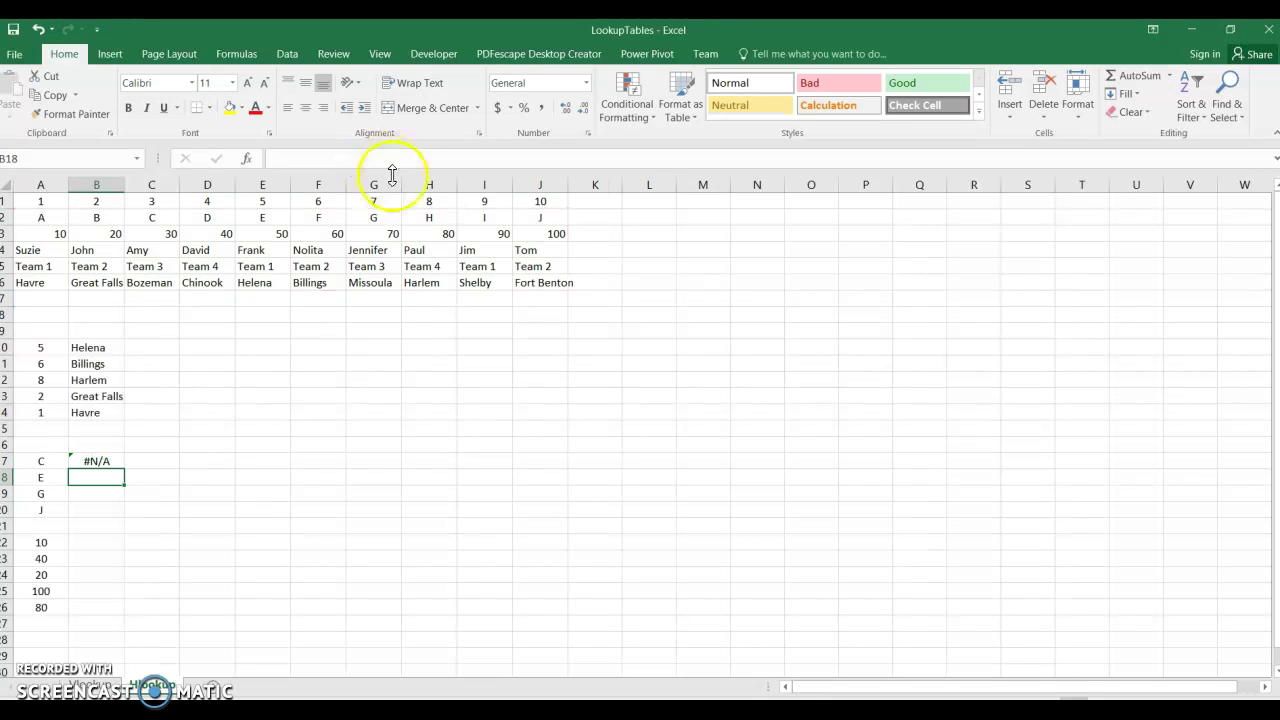
Change the lookup value in the B17 formula to A17 and fill the formula down to B20
{"action": "left_click", "coordinate": [102, 462]}
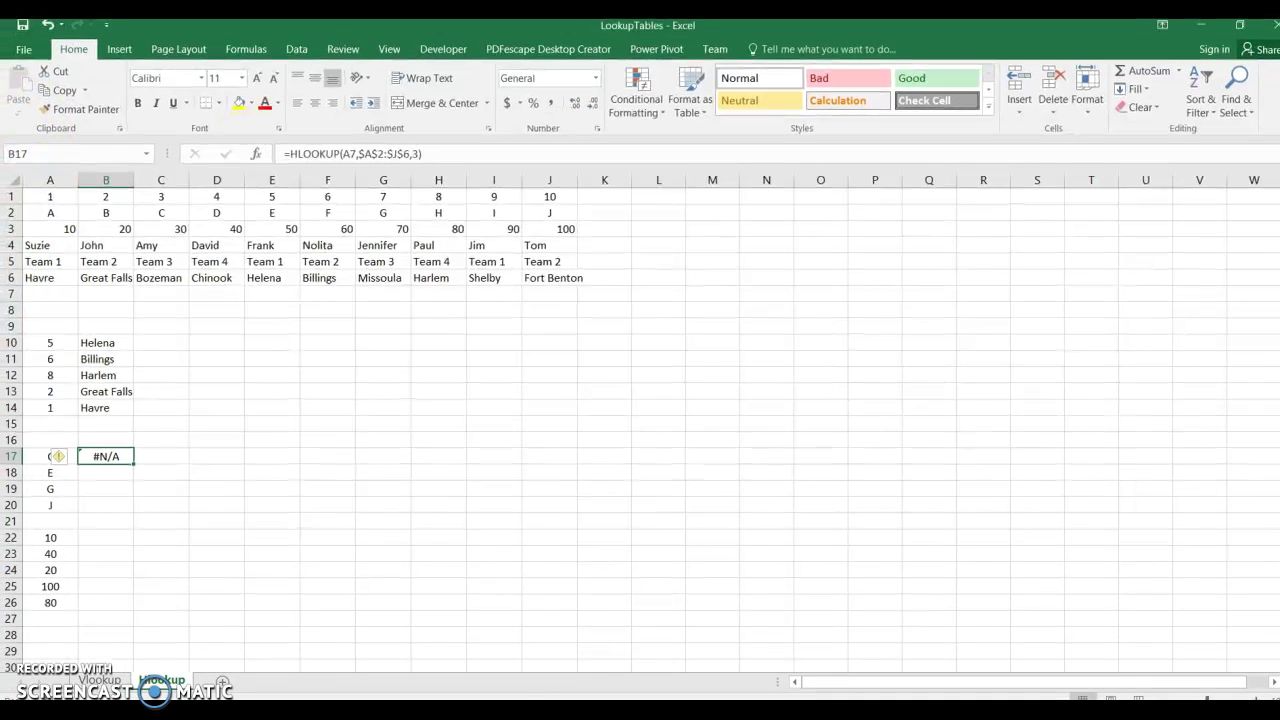
{"action": "left_click", "coordinate": [350, 152]}
{"action": "type", "text": "1"}
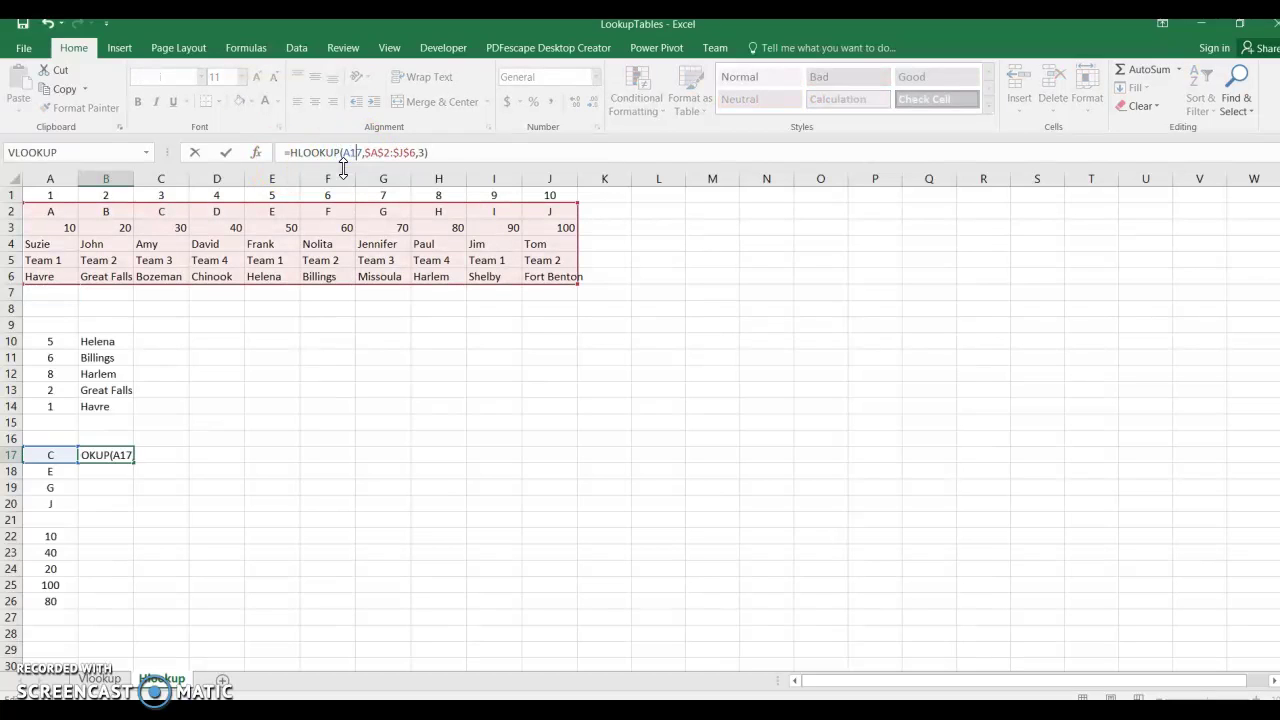
{"action": "key", "text": "Return"}
{"action": "left_click", "coordinate": [113, 458]}
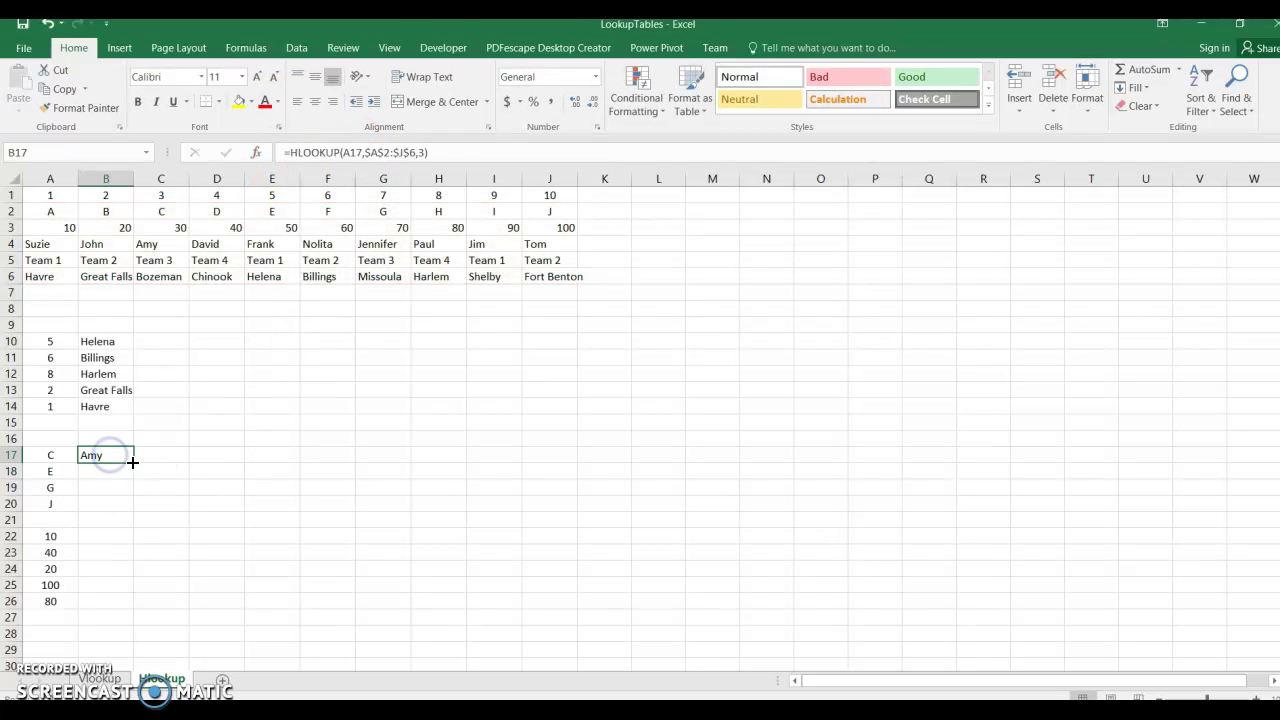
{"action": "left_click_drag", "start_coordinate": [134, 471], "coordinate": [137, 505]}
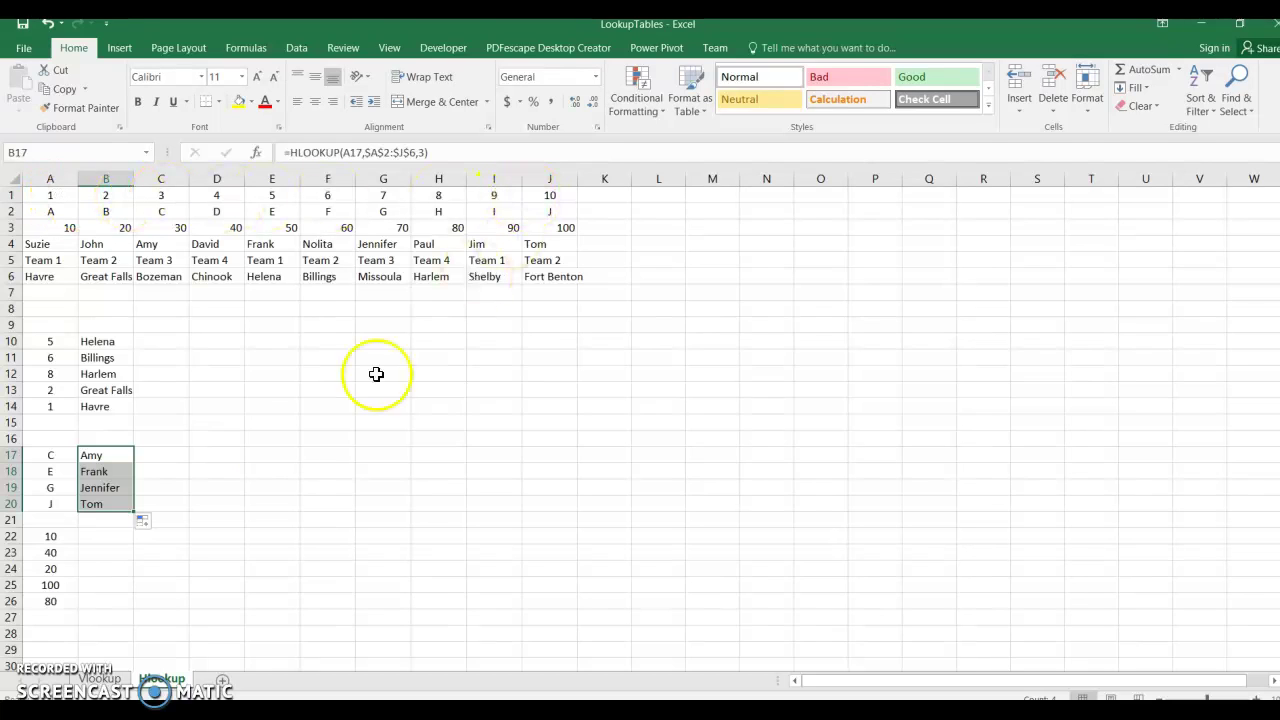
{"action": "left_click", "coordinate": [70, 600]}
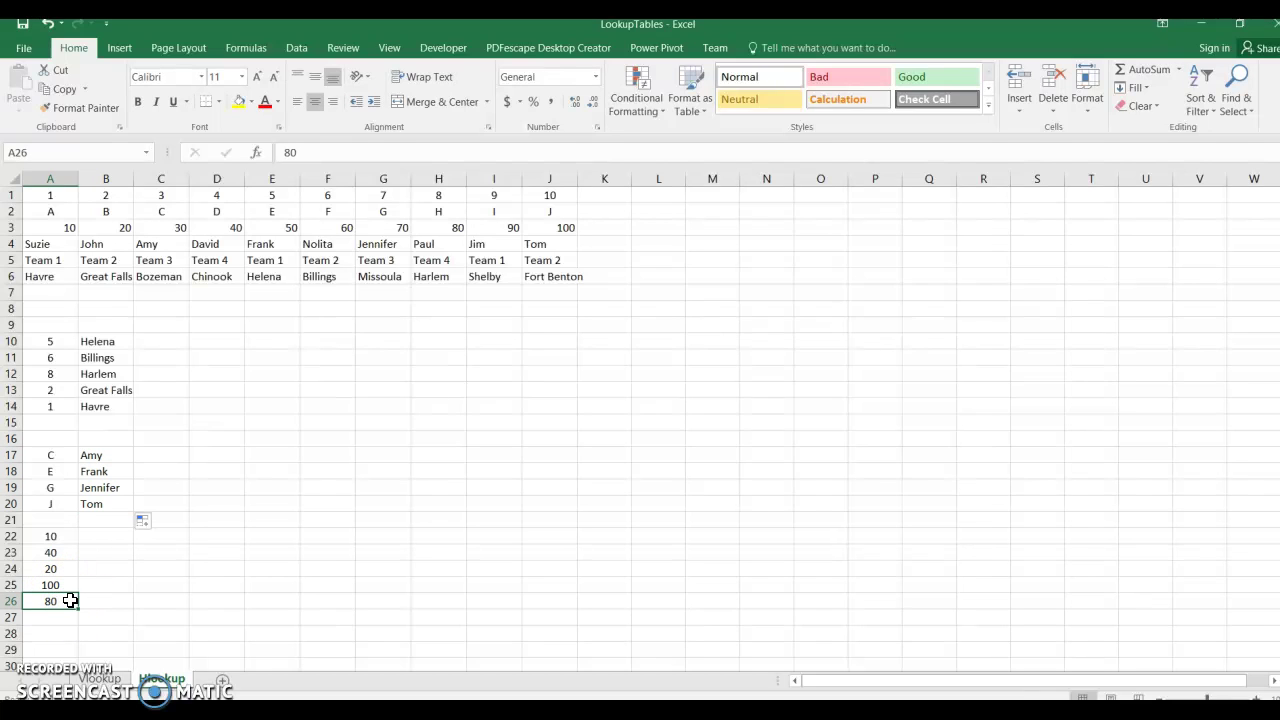
Set the lookup value in A26 to 88 and enter =HLOOKUP(A22,$A$3:$J$6,4) in B22
{"action": "type", "text": "8"}
{"action": "key", "text": "Return"}
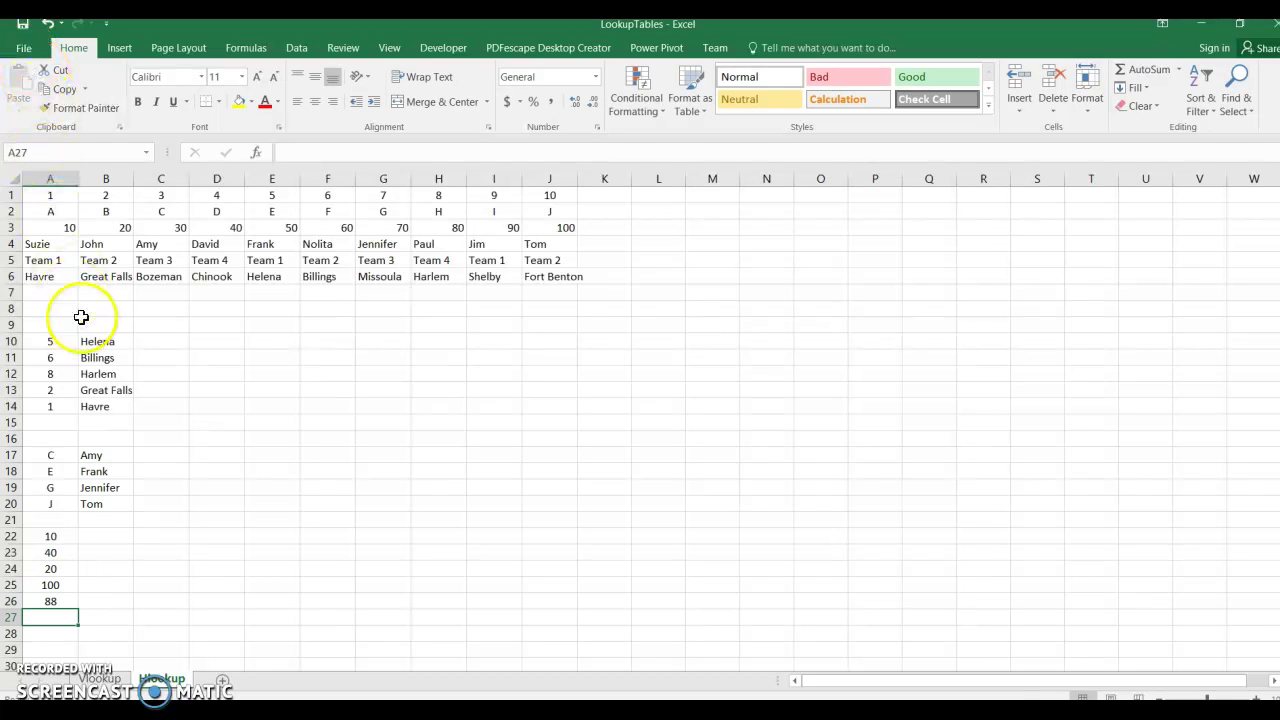
{"action": "left_click", "coordinate": [88, 536]}
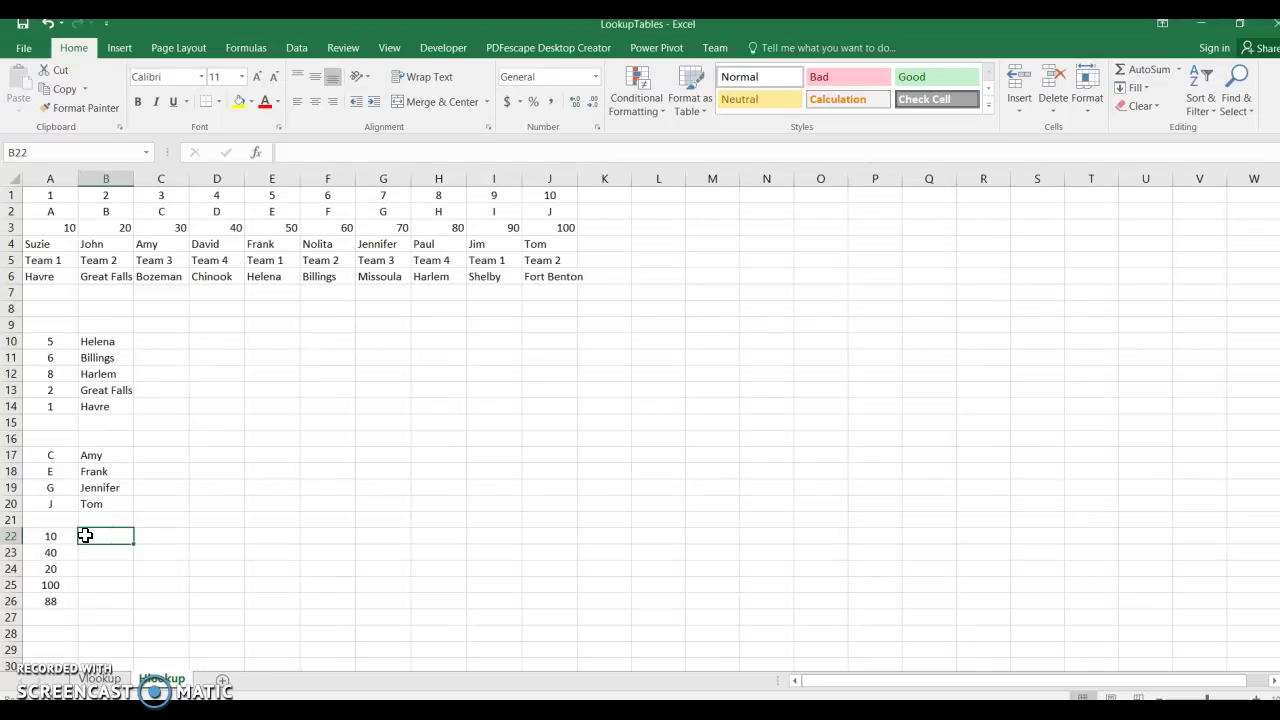
{"action": "type", "text": "=hlookup("}
{"action": "left_click", "coordinate": [50, 537]}
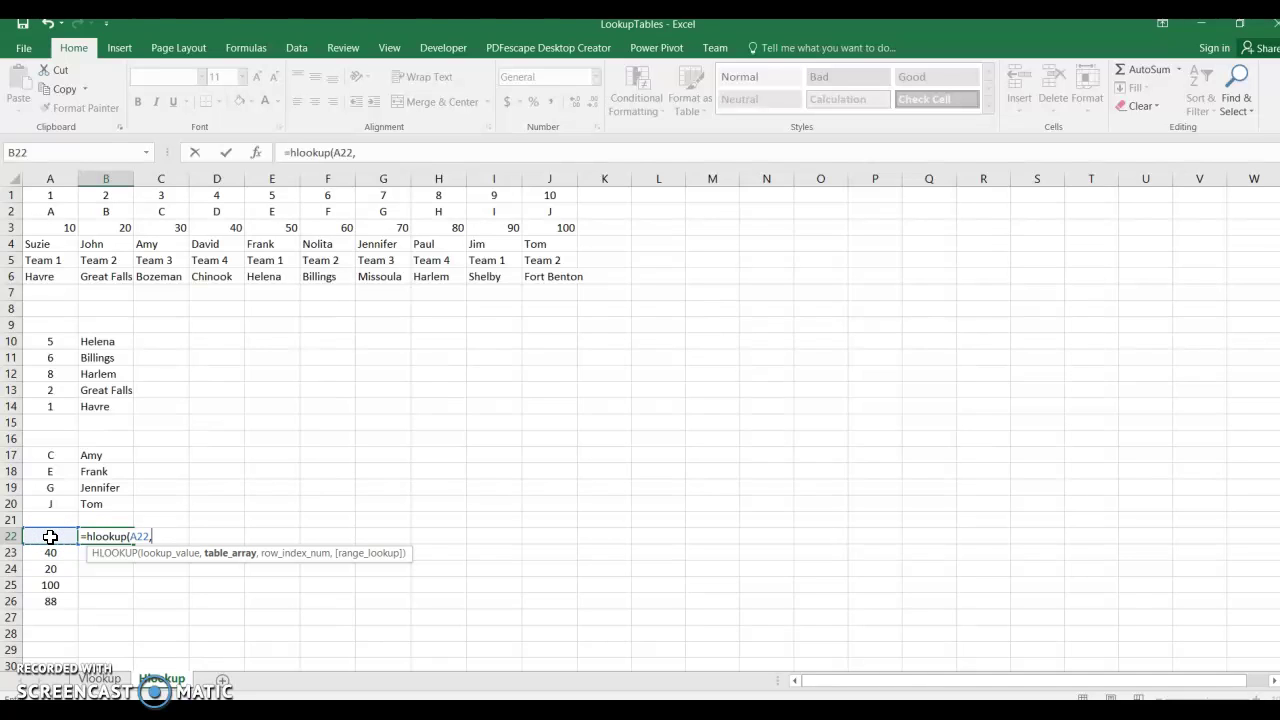
{"action": "left_click_drag", "start_coordinate": [46, 229], "coordinate": [565, 276]}
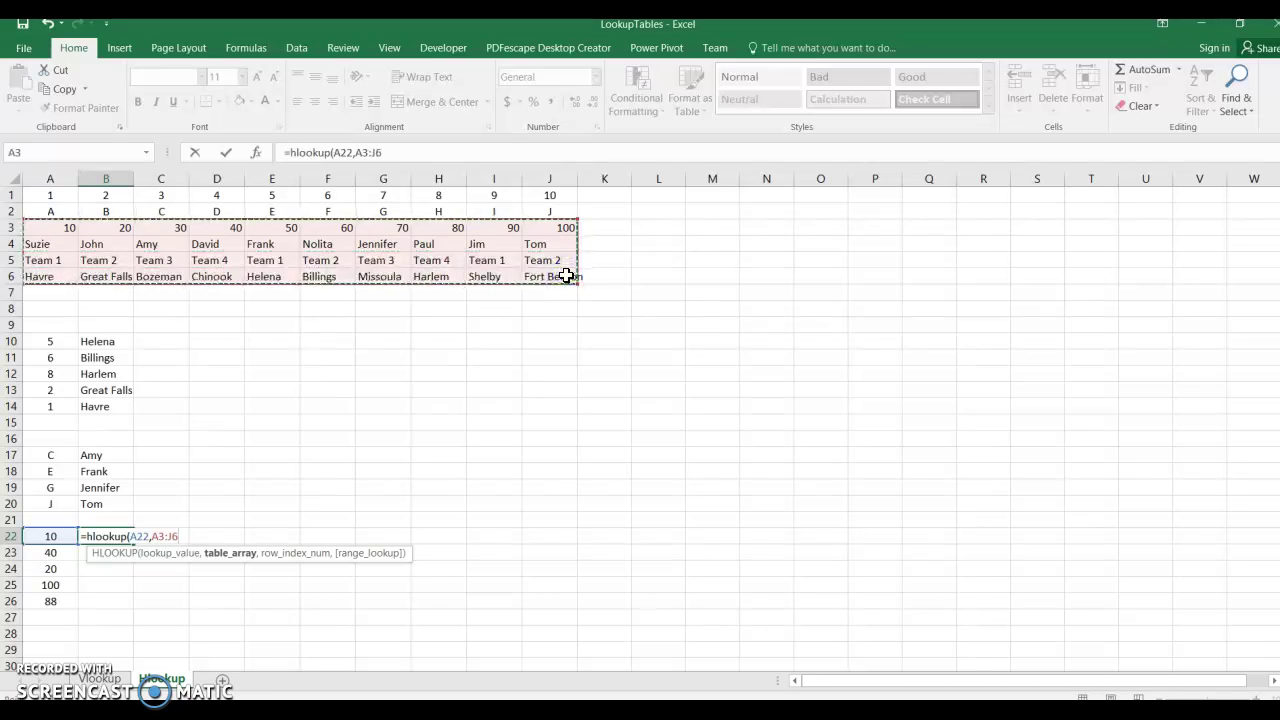
{"action": "key", "text": "F4"}
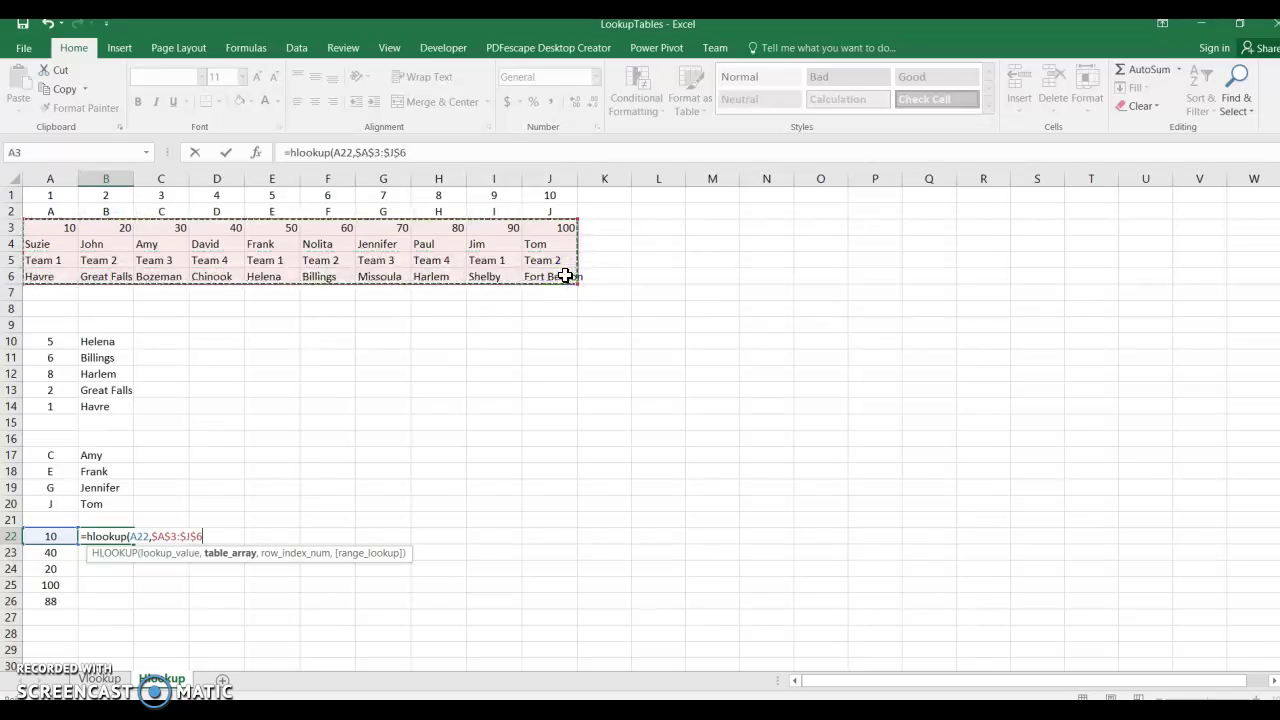
{"action": "type", "text": ",4"}
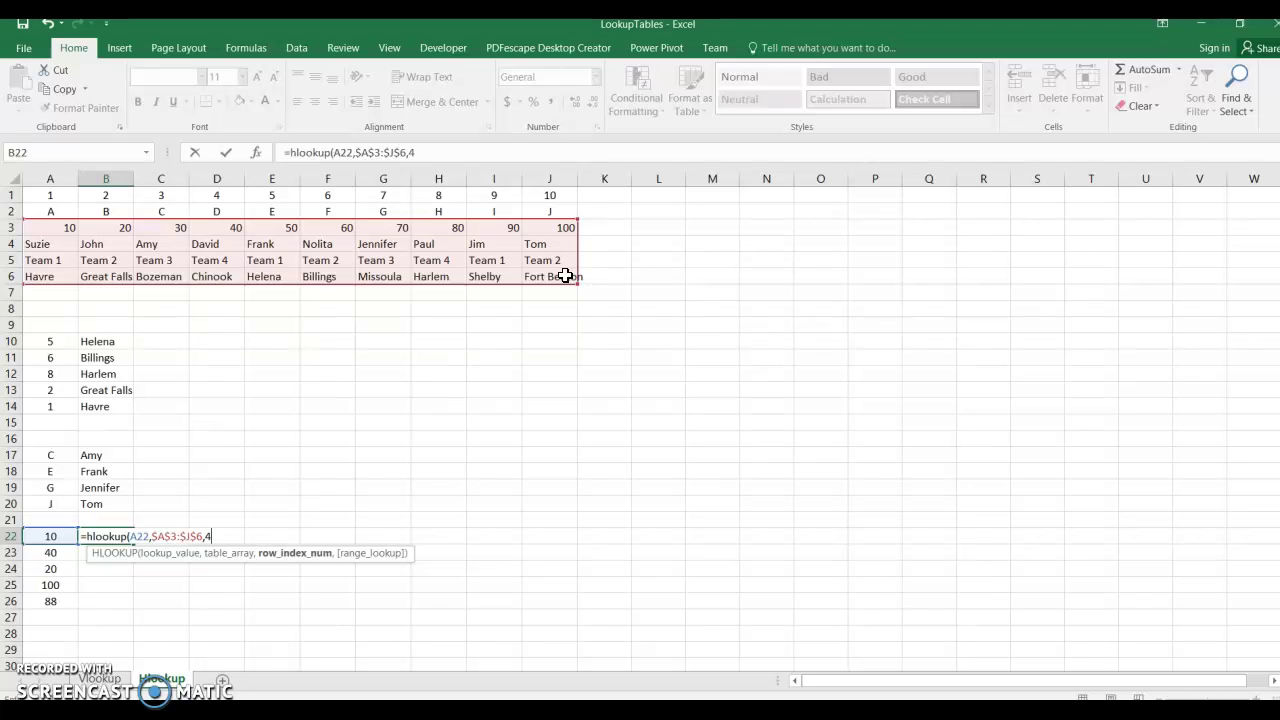
{"action": "key", "text": "Return"}
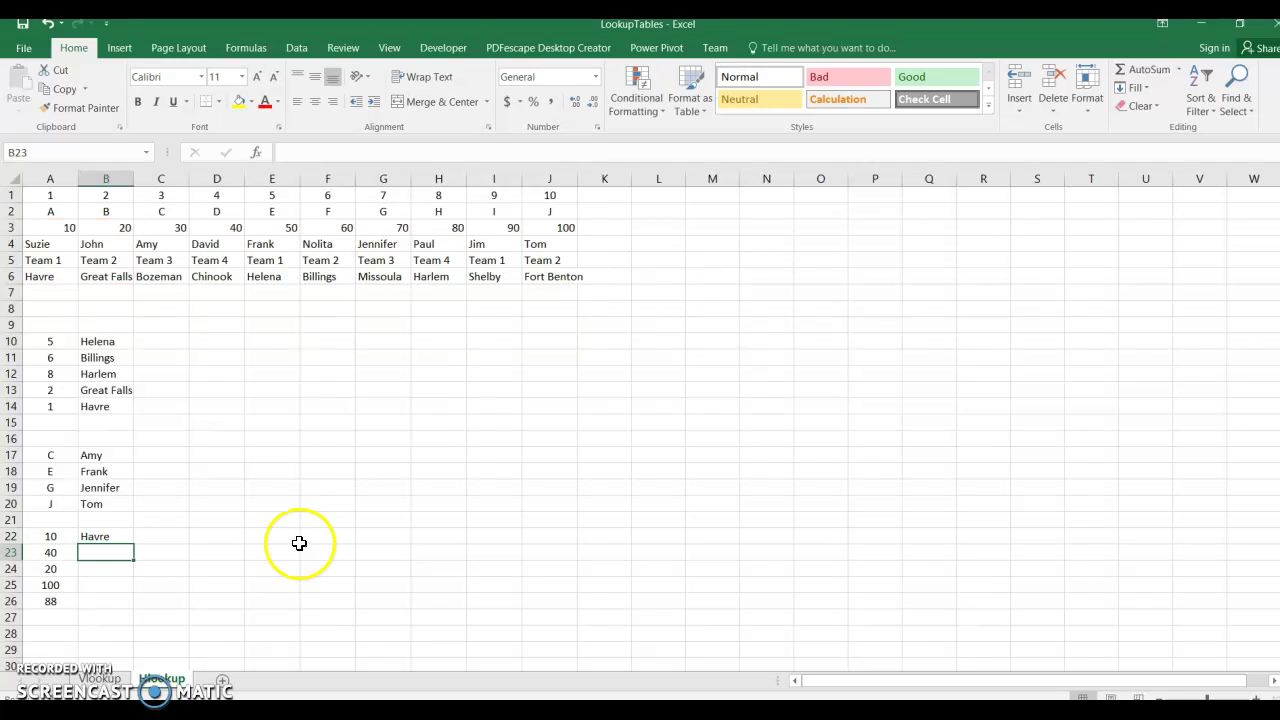
Fill the city formula in B22 down to B26, then select the empty cell J22
{"action": "left_click", "coordinate": [118, 538]}
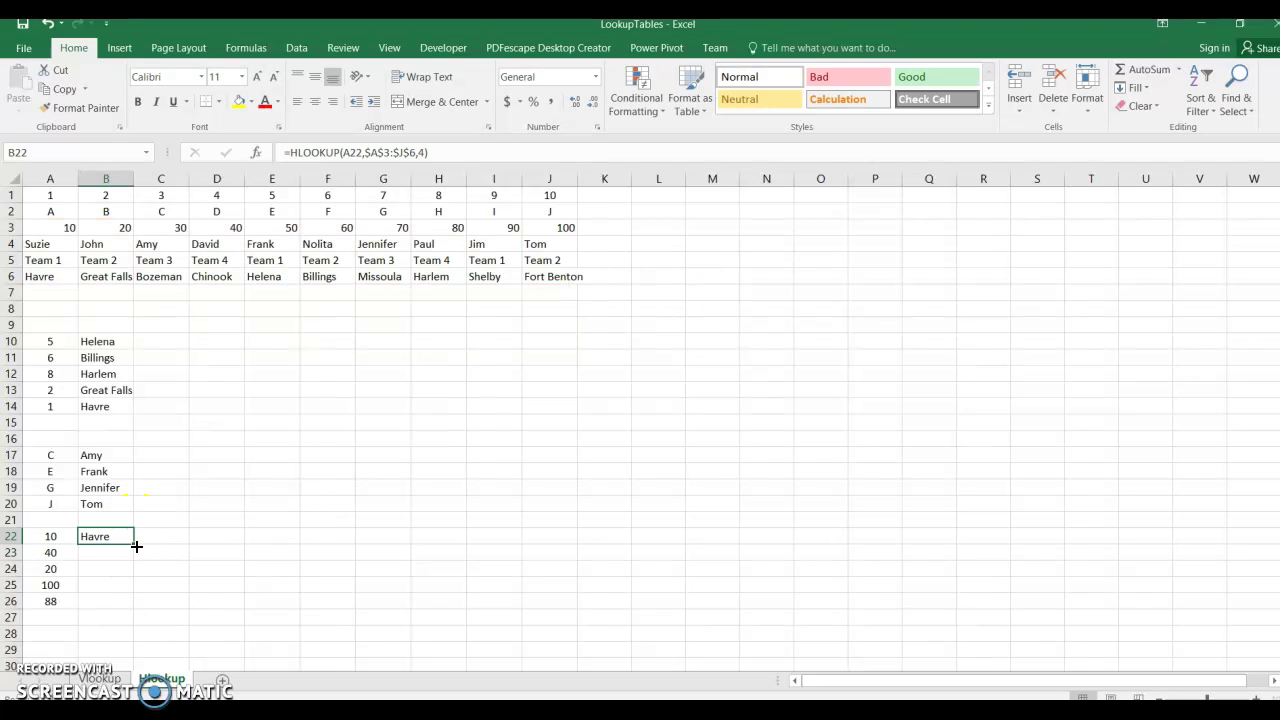
{"action": "left_click_drag", "start_coordinate": [134, 543], "coordinate": [140, 608]}
{"action": "left_click", "coordinate": [557, 537]}
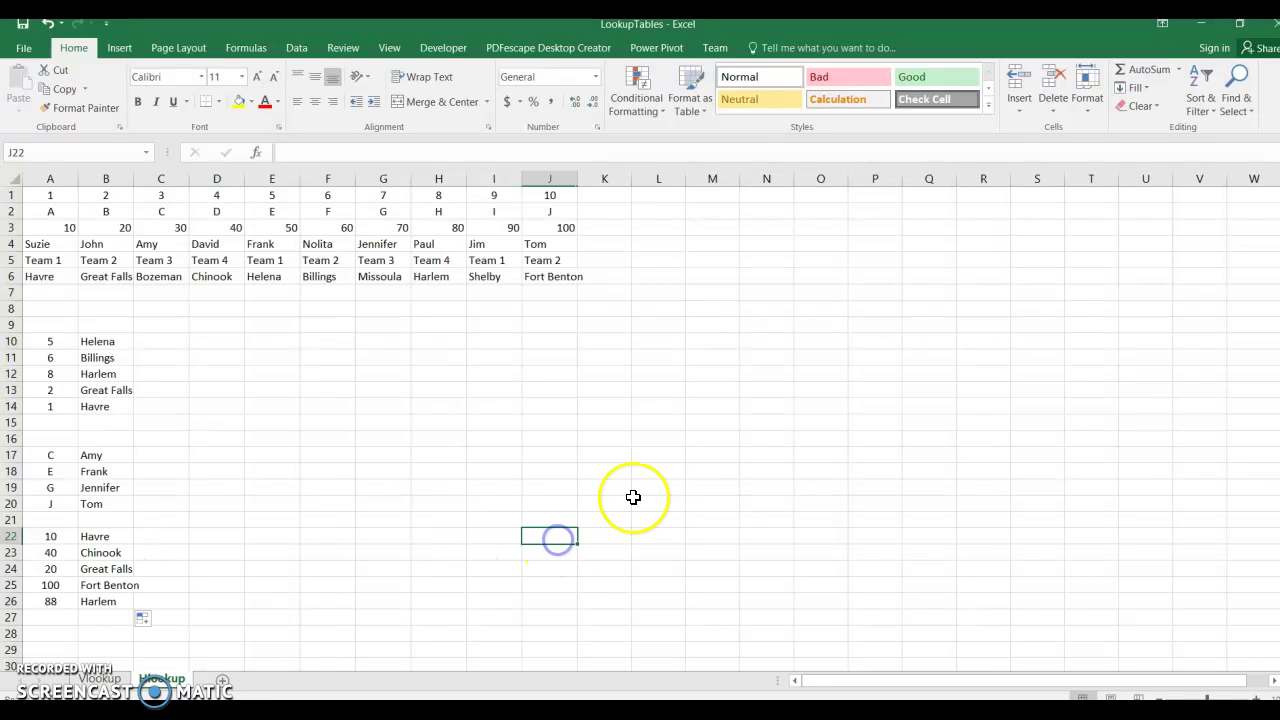